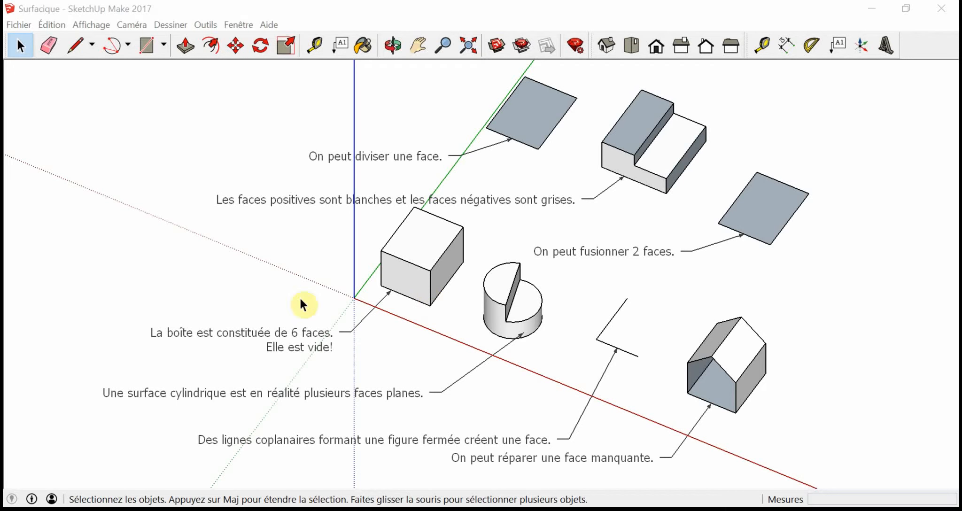
# Select individual faces of the box near the origin and delete its top face
pyautogui.scroll(2, 431, 243)
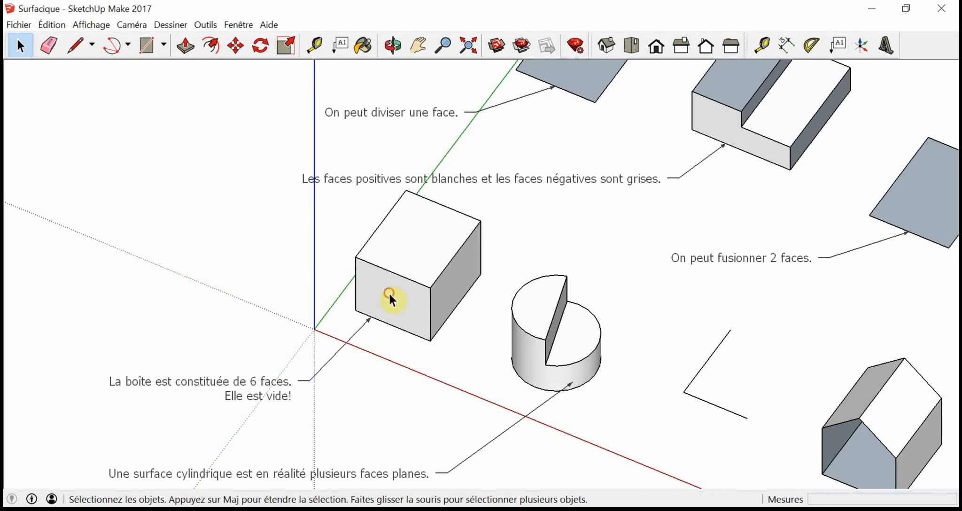
pyautogui.click(440, 276)
pyautogui.click(411, 247)
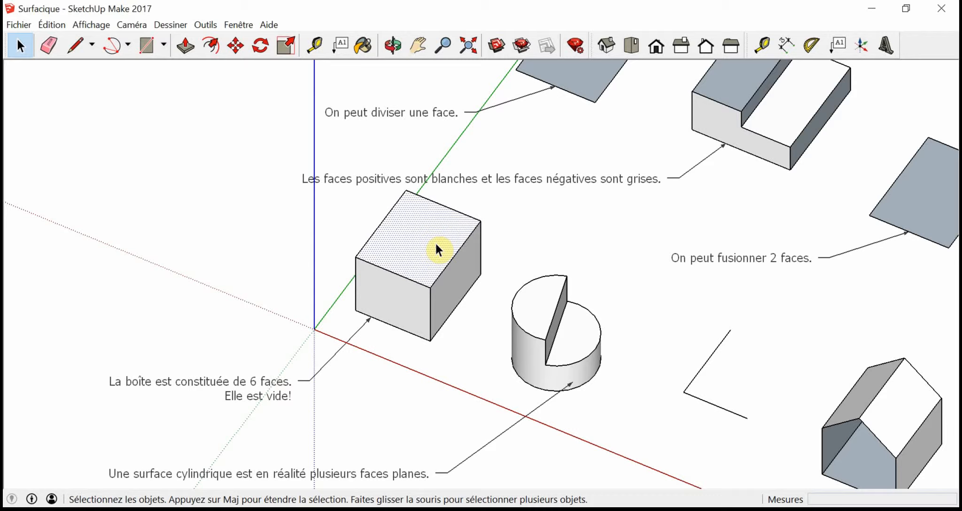
pyautogui.click(555, 234)
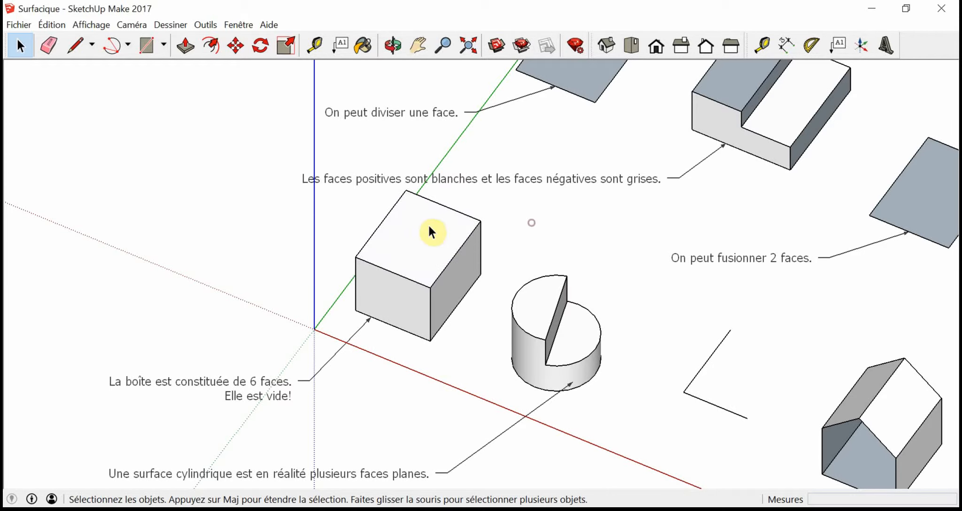
pyautogui.click(428, 224)
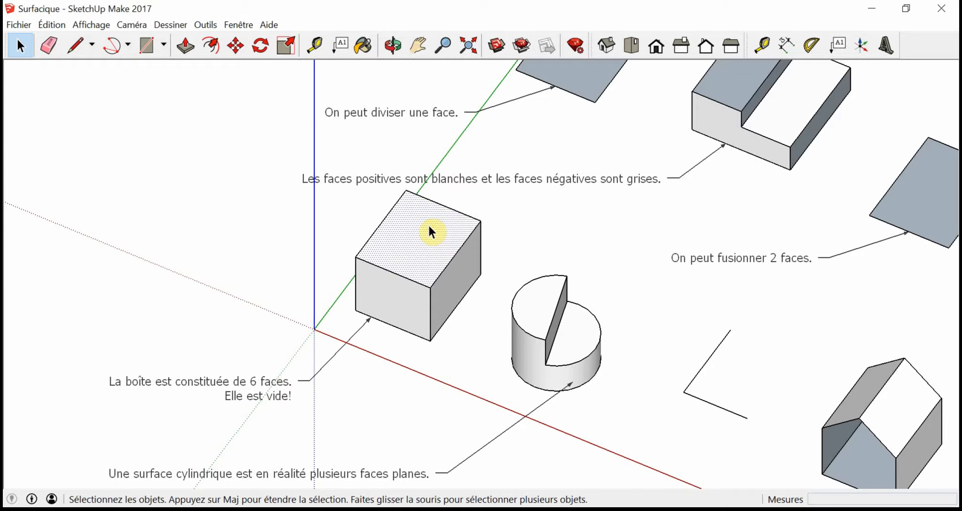
pyautogui.press('Delete')
# Delete the box's back face and the upper edge remaining above it
pyautogui.moveTo(455, 208); pyautogui.dragTo(498, 275, button='middle')
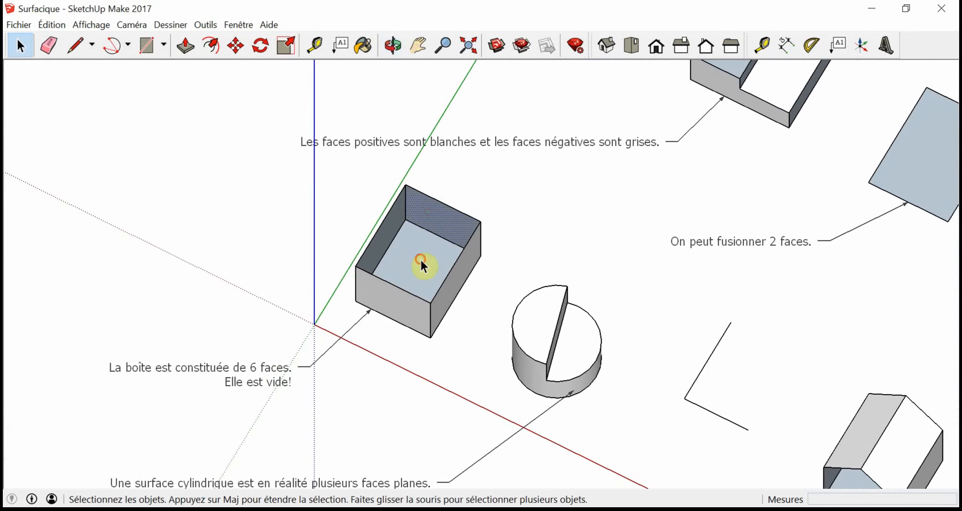
pyautogui.moveTo(421, 260); pyautogui.dragTo(416, 237, button='middle')
pyautogui.press('Delete')
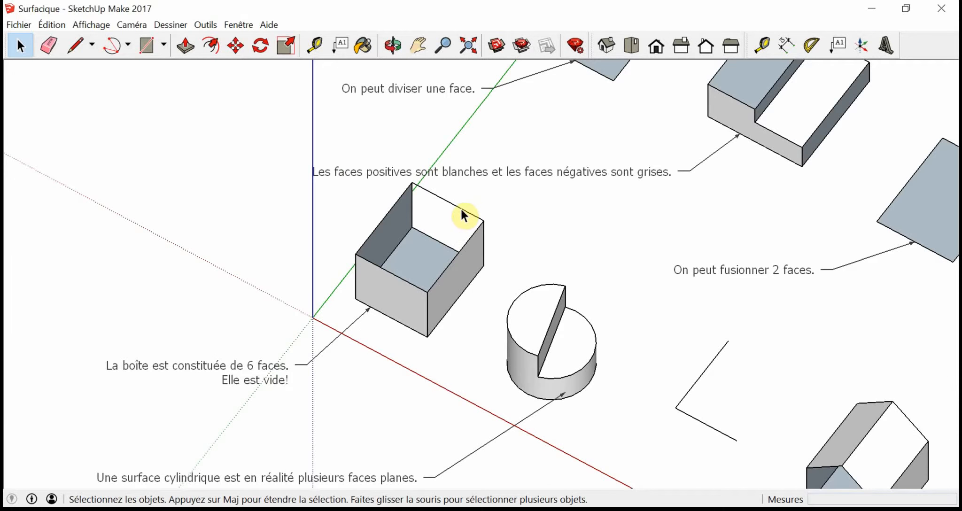
pyautogui.click(463, 215)
pyautogui.press('Delete')
pyautogui.moveTo(473, 256); pyautogui.dragTo(649, 305, button='middle')
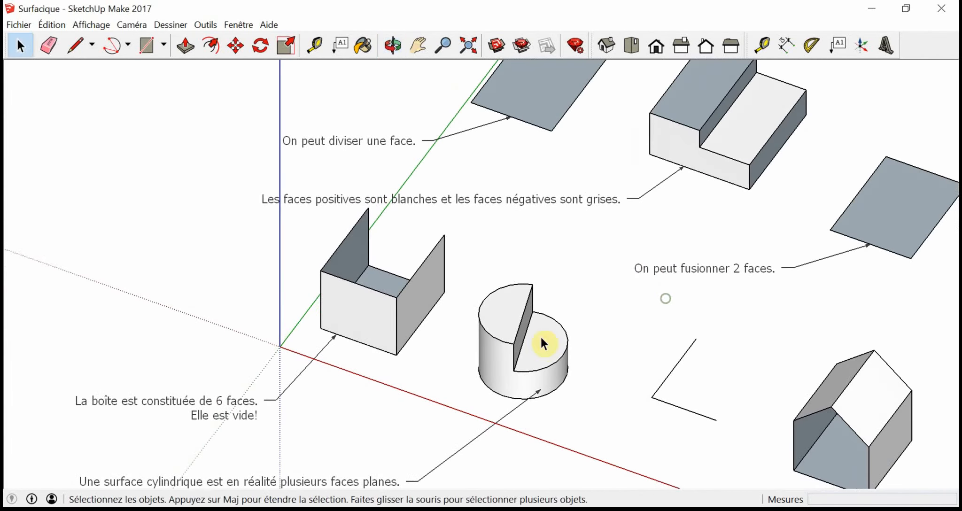
# Select the curved side of the stepped cylinder, clear it, and select all the cylinder's connected geometry including hidden edges
pyautogui.keyDown('shift'); pyautogui.moveTo(606, 384); pyautogui.dragTo(610, 285, button='middle'); pyautogui.keyUp('shift')
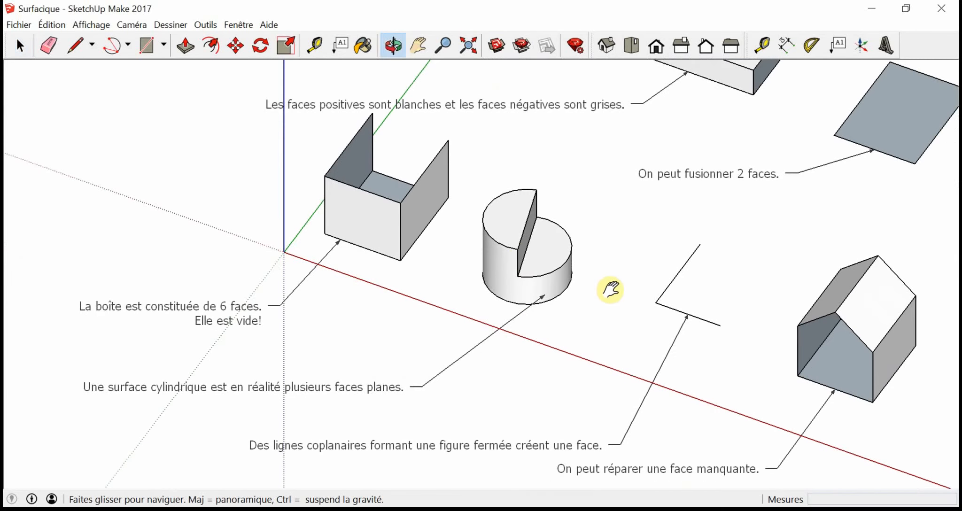
pyautogui.scroll(2, 519, 254)
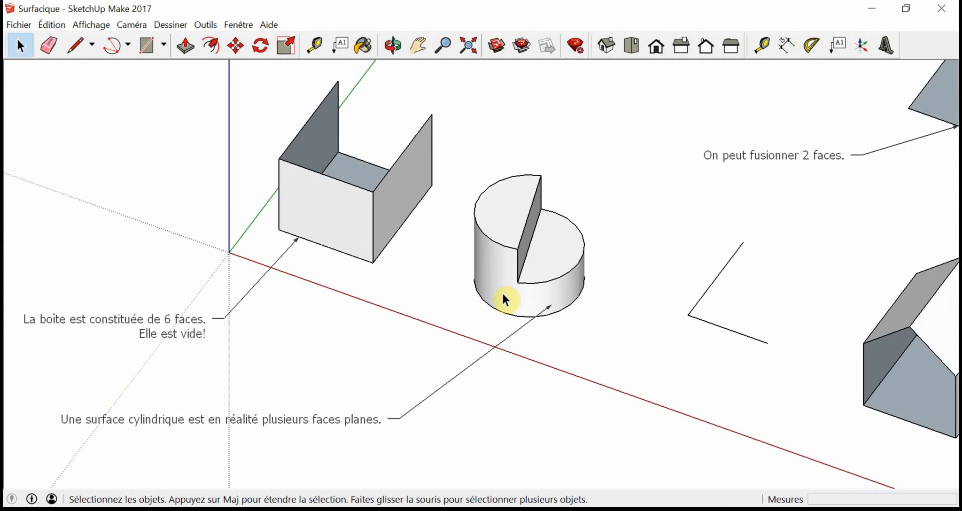
pyautogui.scroll(1, 503, 294)
pyautogui.keyDown('shift'); pyautogui.moveTo(498, 295); pyautogui.dragTo(580, 301, button='middle'); pyautogui.keyUp('shift')
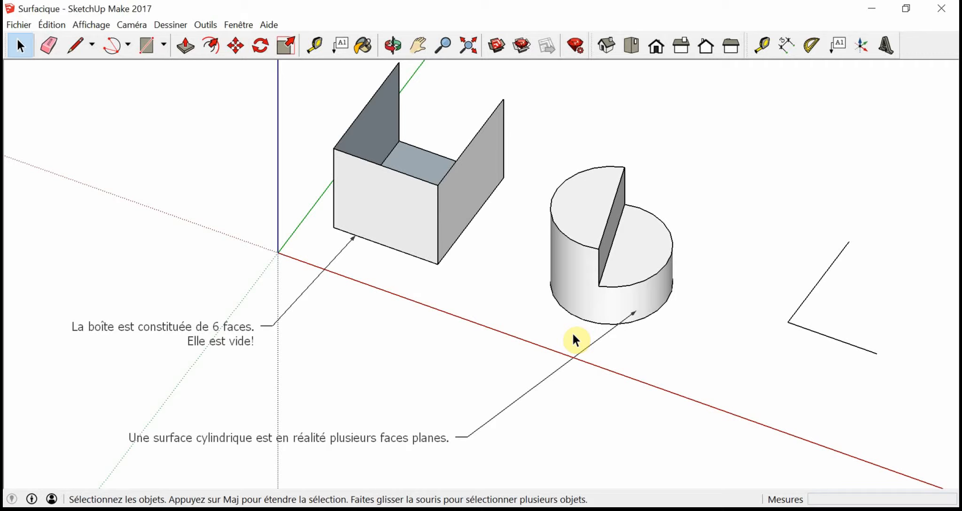
pyautogui.click(571, 279)
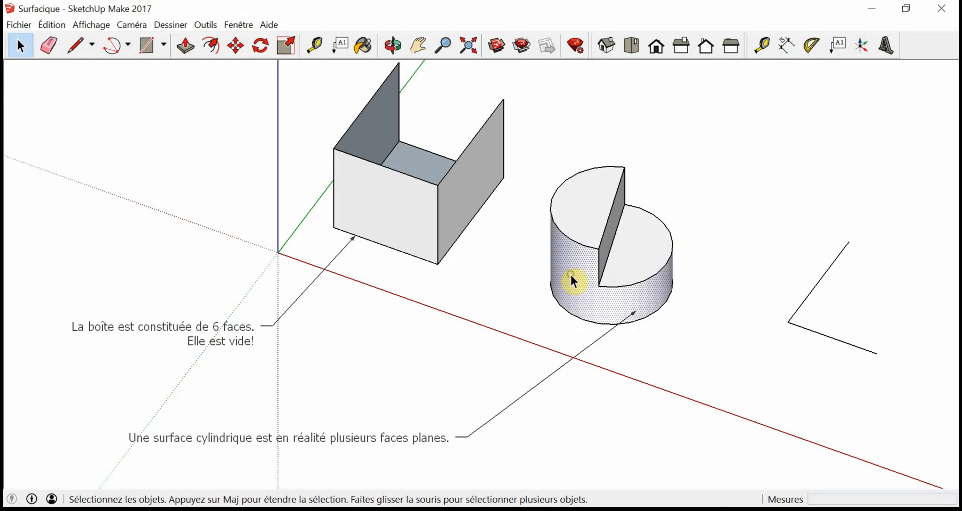
pyautogui.click(703, 201)
pyautogui.tripleClick(574, 271)
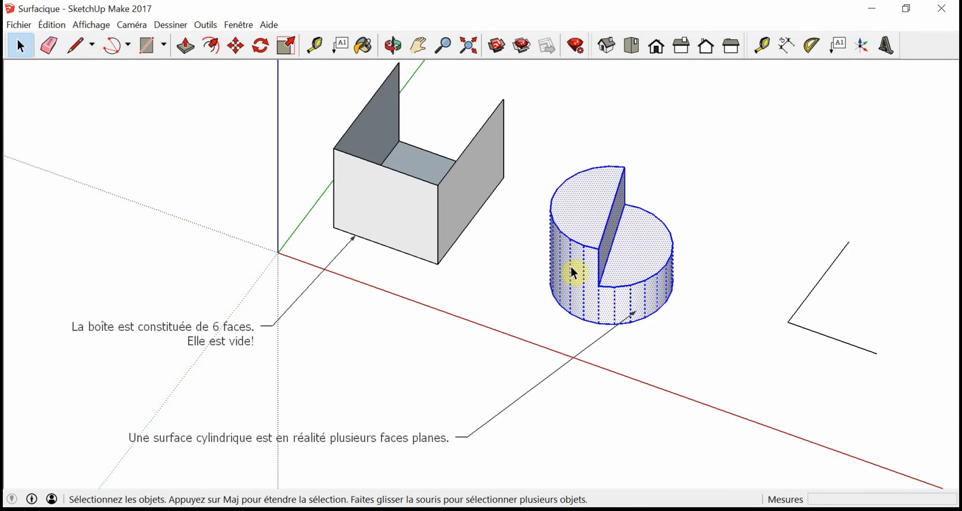
# Examine the flat facets and hidden edges of the stepped cylinder from several angles, and clear the selection
pyautogui.moveTo(579, 322); pyautogui.dragTo(578, 291, button='middle')
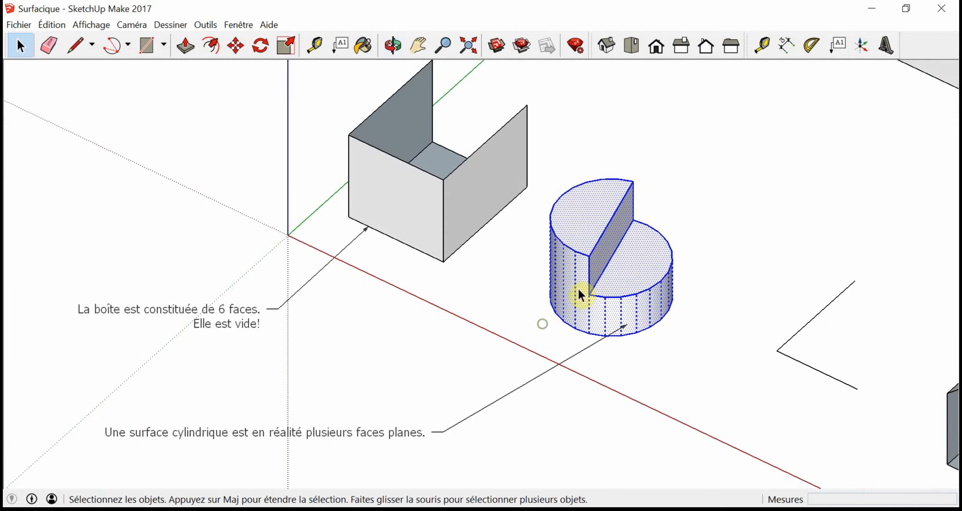
pyautogui.scroll(5, 561, 252)
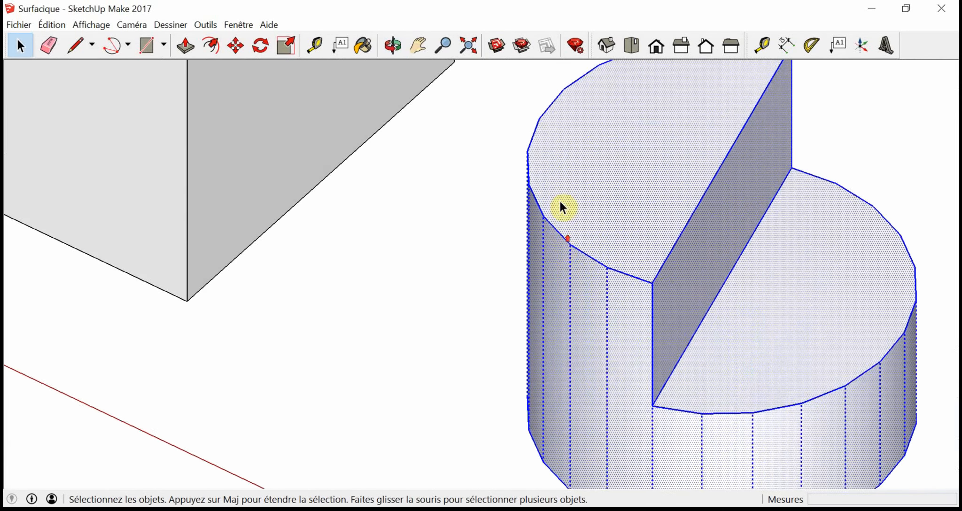
pyautogui.moveTo(559, 202); pyautogui.dragTo(620, 221, button='middle')
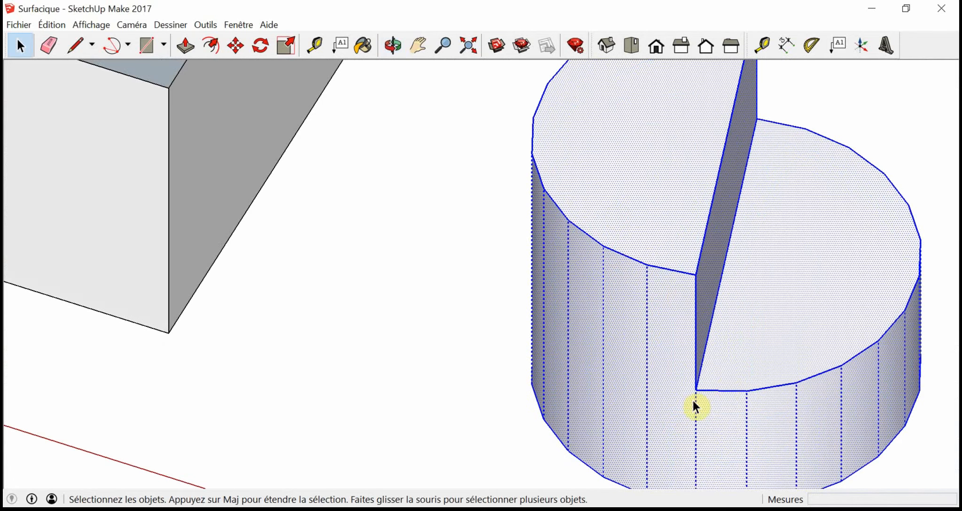
pyautogui.scroll(-3, 663, 393)
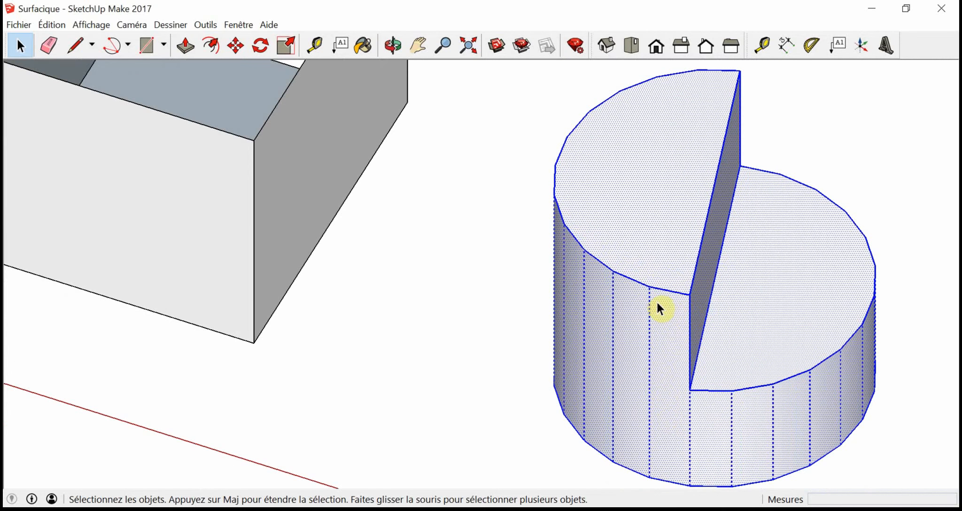
pyautogui.scroll(3, 656, 259)
pyautogui.moveTo(616, 199); pyautogui.dragTo(624, 358, button='middle')
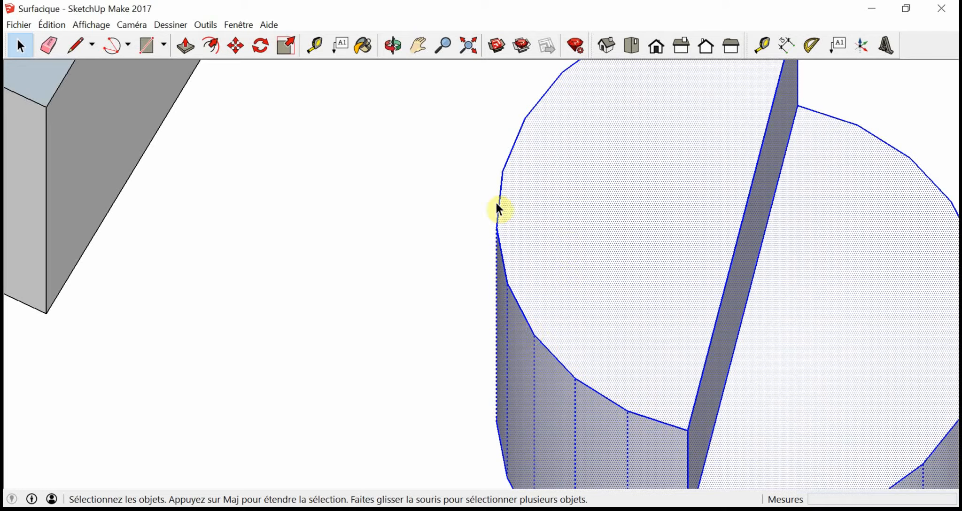
pyautogui.scroll(-5, 636, 265)
pyautogui.moveTo(629, 313); pyautogui.dragTo(630, 257, button='middle')
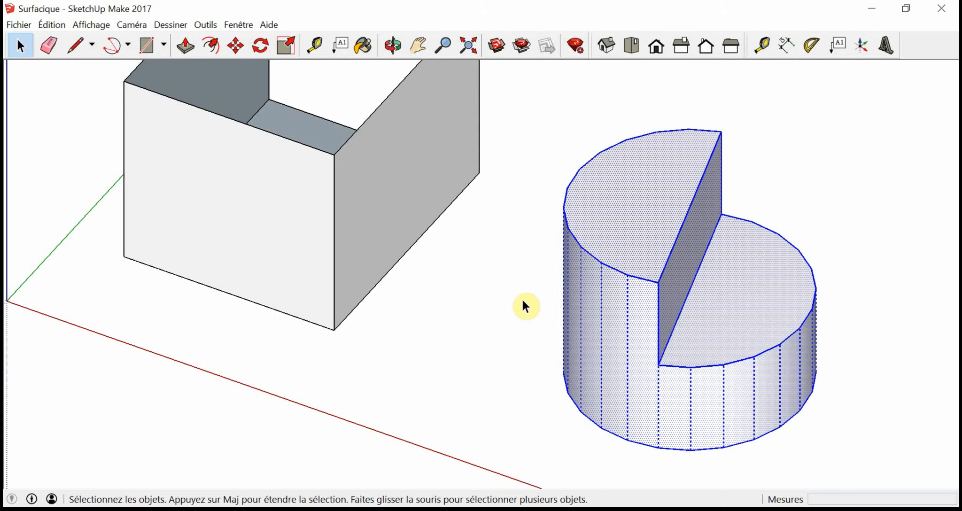
pyautogui.click(506, 310)
pyautogui.scroll(3, 507, 312)
pyautogui.scroll(-2, 507, 314)
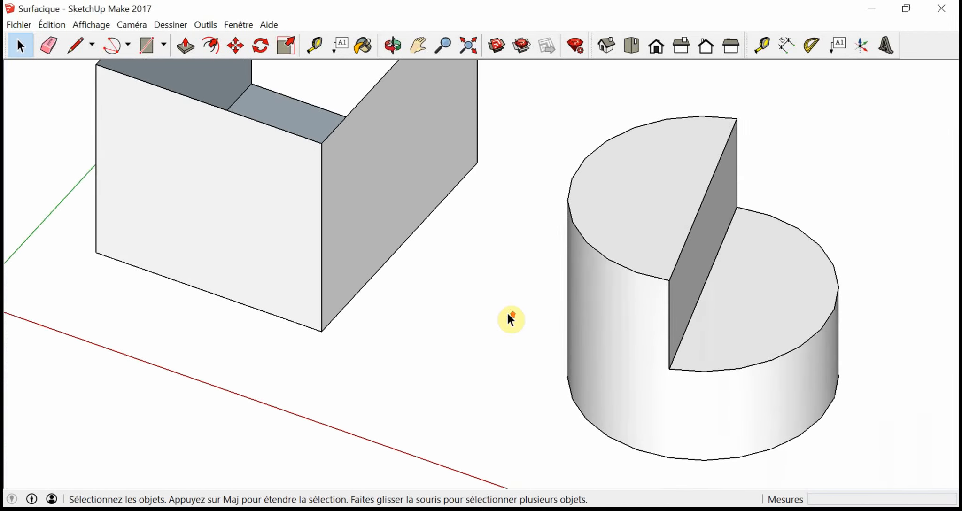
# Draw a line between the free ends of the two connected lines to close a triangular face
pyautogui.scroll(-3, 507, 313)
pyautogui.moveTo(786, 382)
pyautogui.keyDown('shift'); pyautogui.mouseDown(button='middle')
pyautogui.moveTo(687, 316)
pyautogui.moveTo(549, 262)
pyautogui.mouseUp(button='middle'); pyautogui.keyUp('shift')
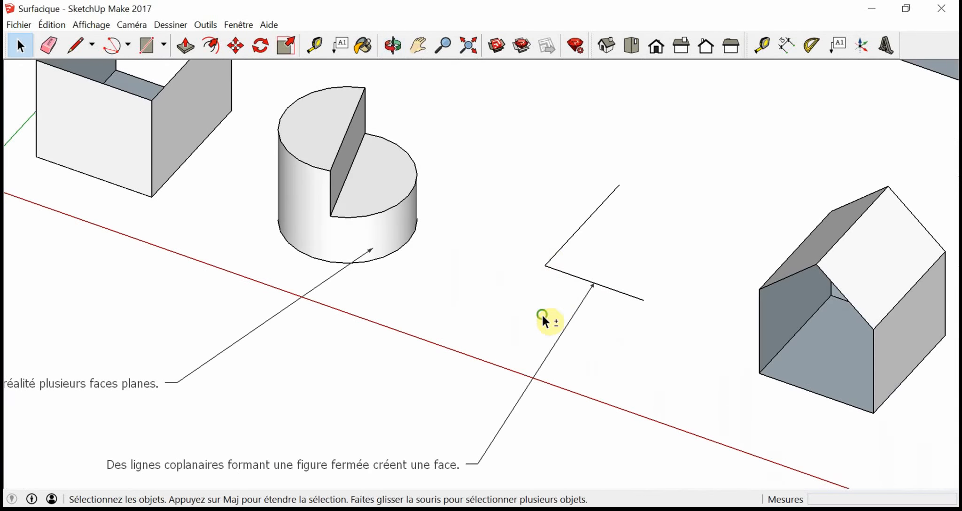
pyautogui.keyDown('shift'); pyautogui.moveTo(543, 314); pyautogui.dragTo(602, 312, button='middle'); pyautogui.keyUp('shift')
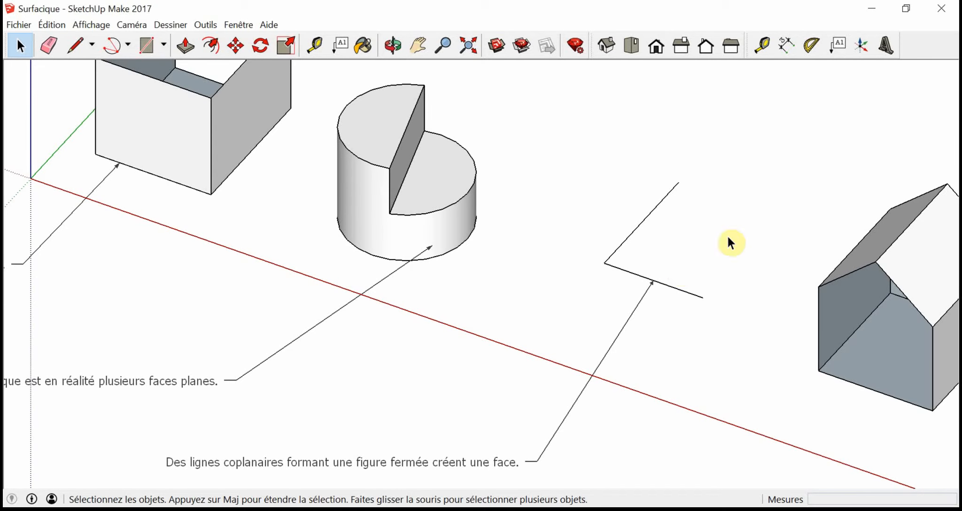
pyautogui.scroll(4, 729, 237)
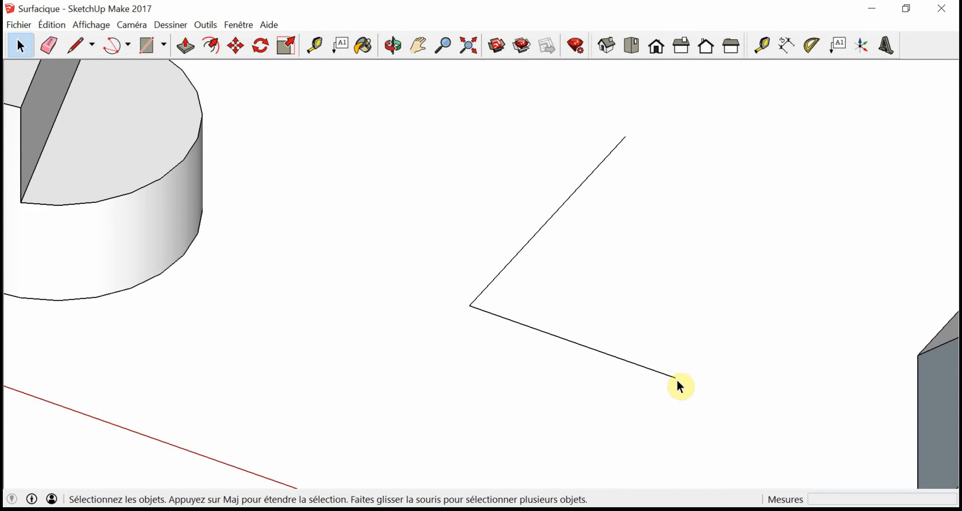
pyautogui.moveTo(616, 325)
pyautogui.mouseDown(button='middle')
pyautogui.moveTo(638, 176)
pyautogui.moveTo(619, 315)
pyautogui.mouseUp(button='middle')
pyautogui.scroll(2, 659, 283)
pyautogui.scroll(-3, 601, 261)
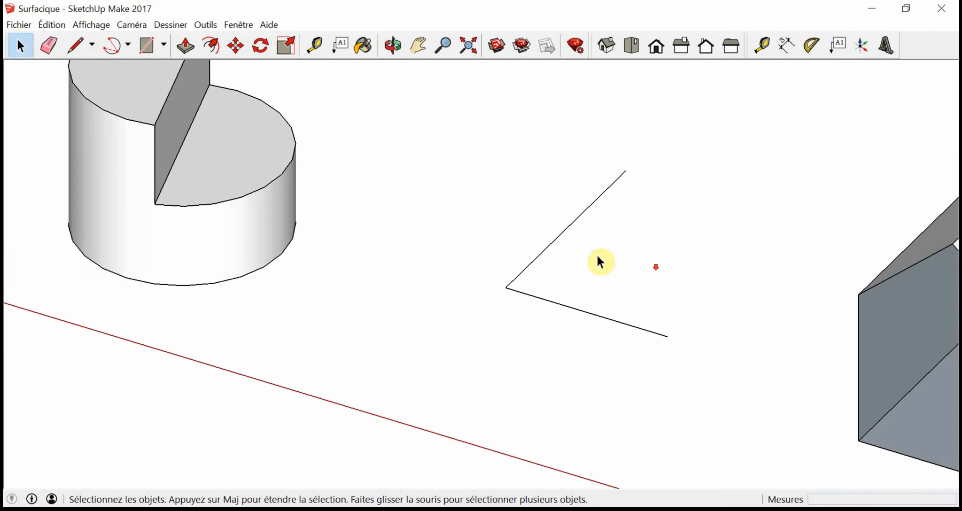
pyautogui.click(76, 45)
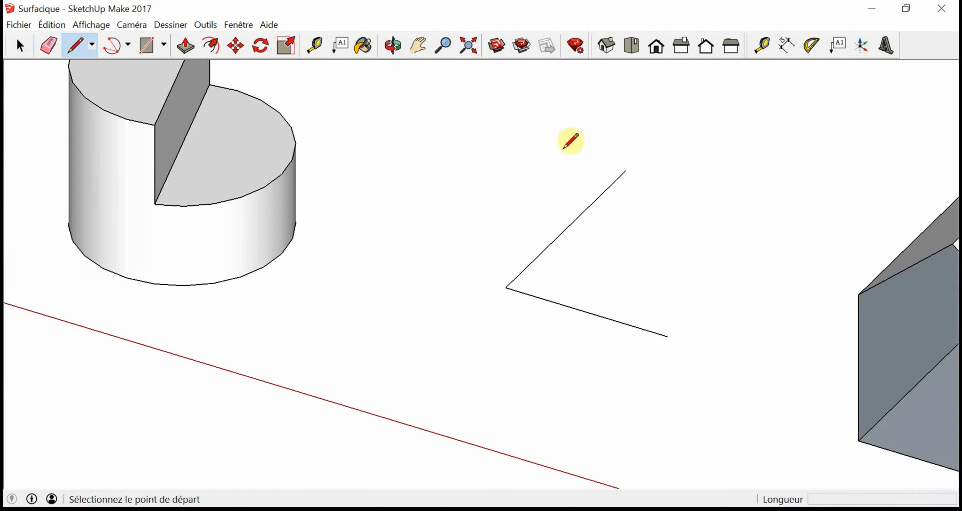
pyautogui.click(626, 170)
pyautogui.click(668, 337)
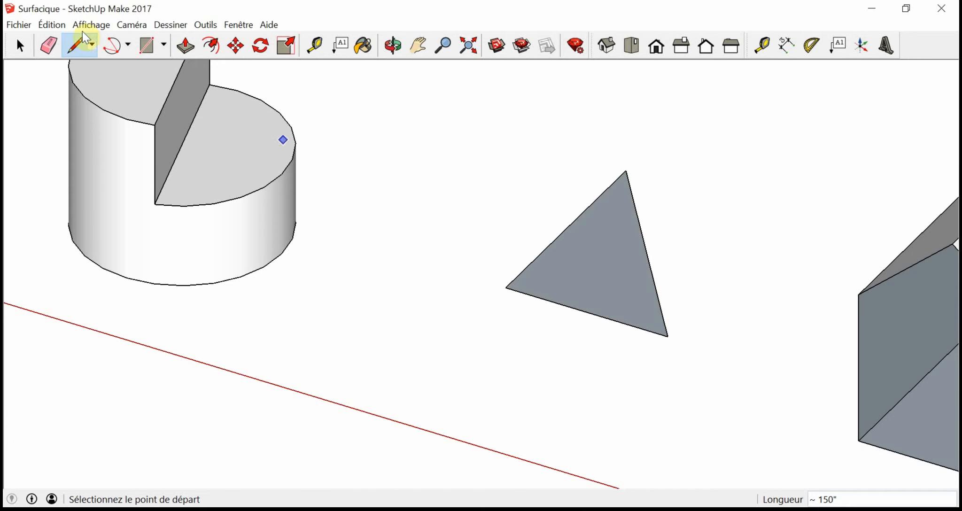
# Delete the triangle's closing edge opposite the corner shared by the two original lines
pyautogui.click(20, 45)
pyautogui.click(607, 304)
pyautogui.moveTo(695, 296); pyautogui.dragTo(700, 353, button='middle')
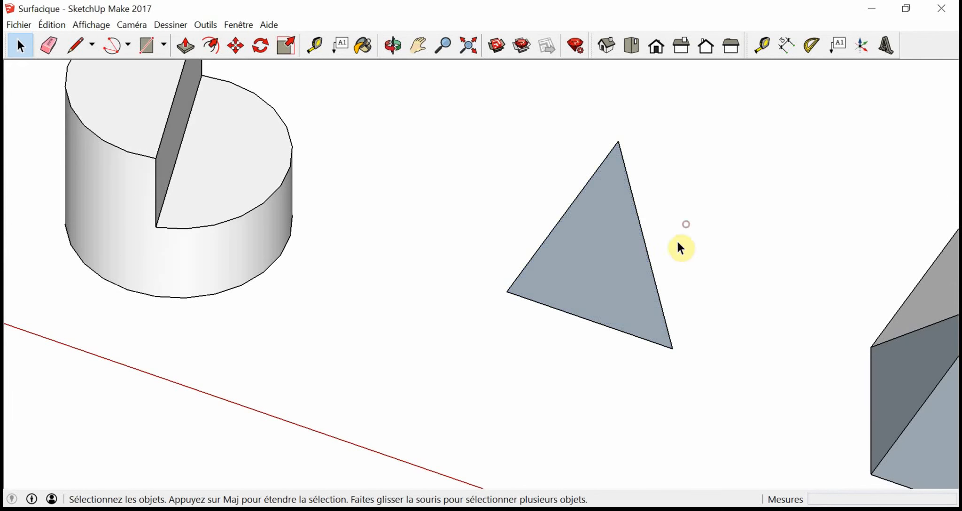
pyautogui.click(648, 249)
pyautogui.press('Delete')
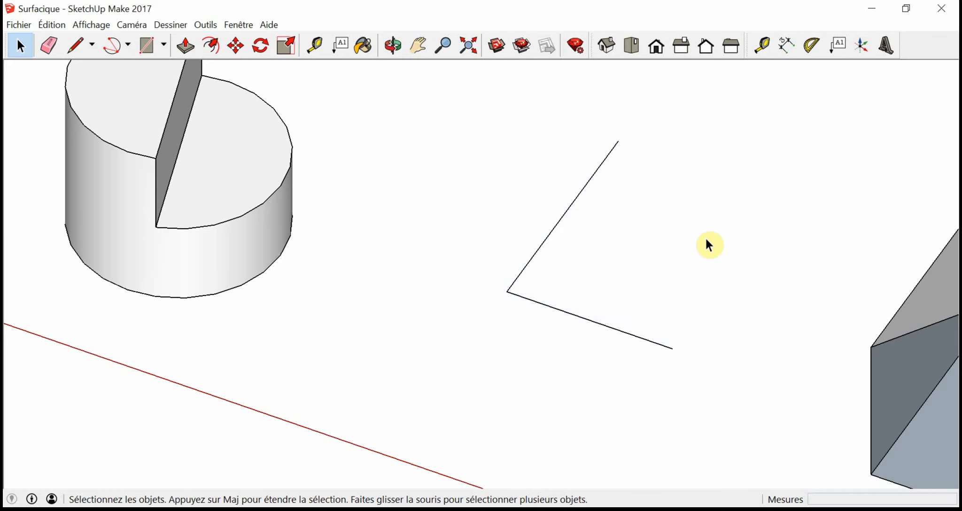
# Redraw the closing line between the two open endpoints to recreate the triangular face
pyautogui.moveTo(589, 227); pyautogui.dragTo(644, 221, button='middle')
pyautogui.click(75, 45)
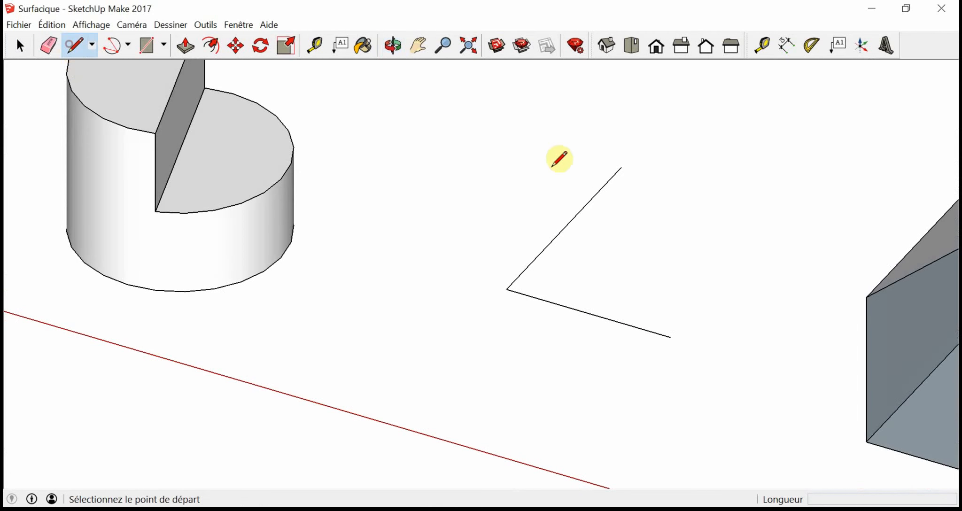
pyautogui.click(622, 167)
pyautogui.click(670, 337)
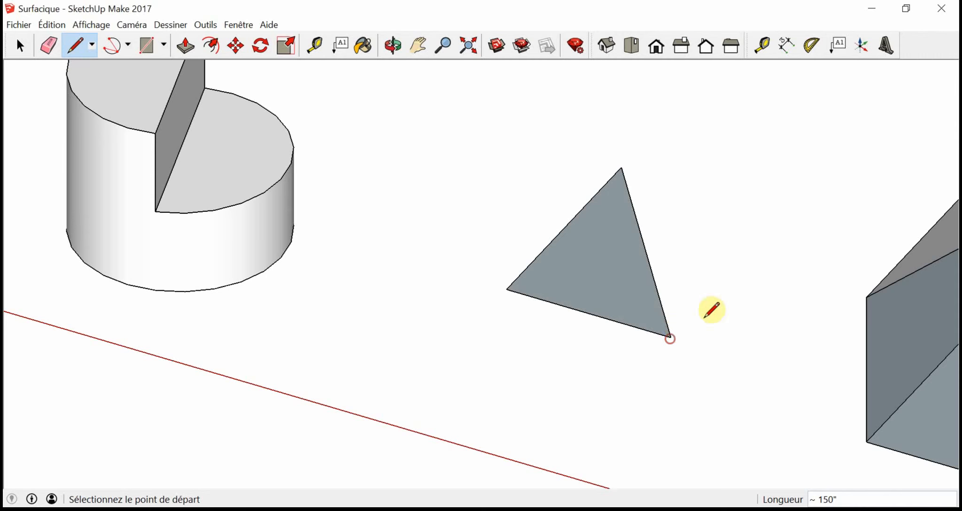
# Delete only the triangle's face, keeping its three edges
pyautogui.click(19, 46)
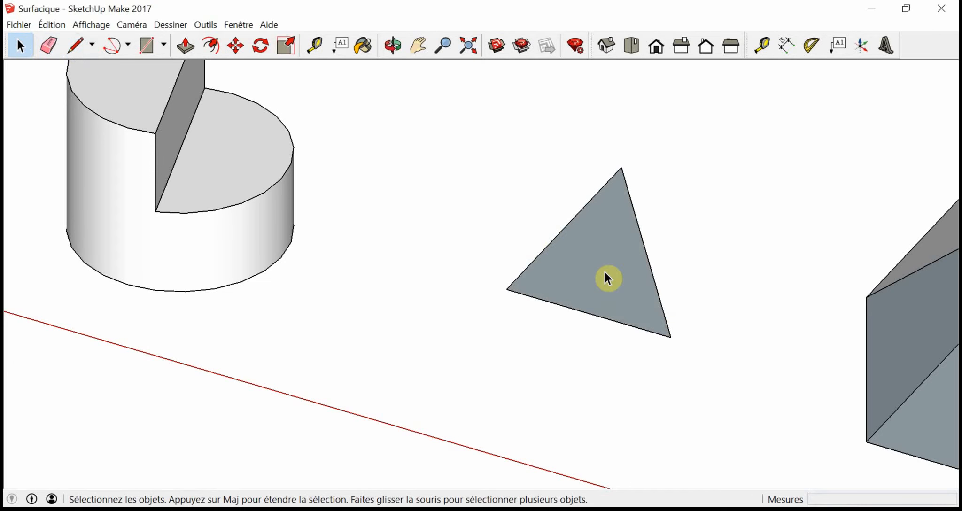
pyautogui.click(605, 275)
pyautogui.press('Delete')
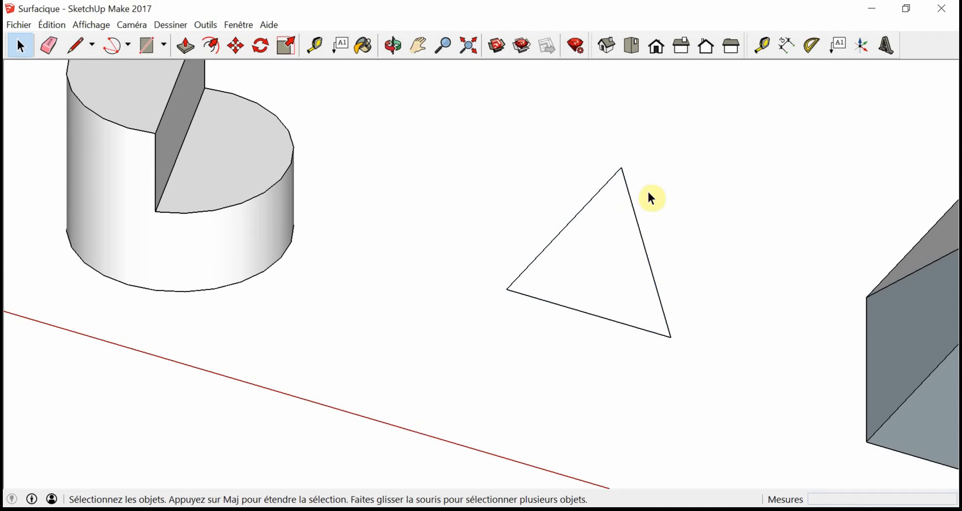
# Select the edges of the empty triangle one after another to check the outline
pyautogui.moveTo(651, 197); pyautogui.dragTo(610, 270, button='middle')
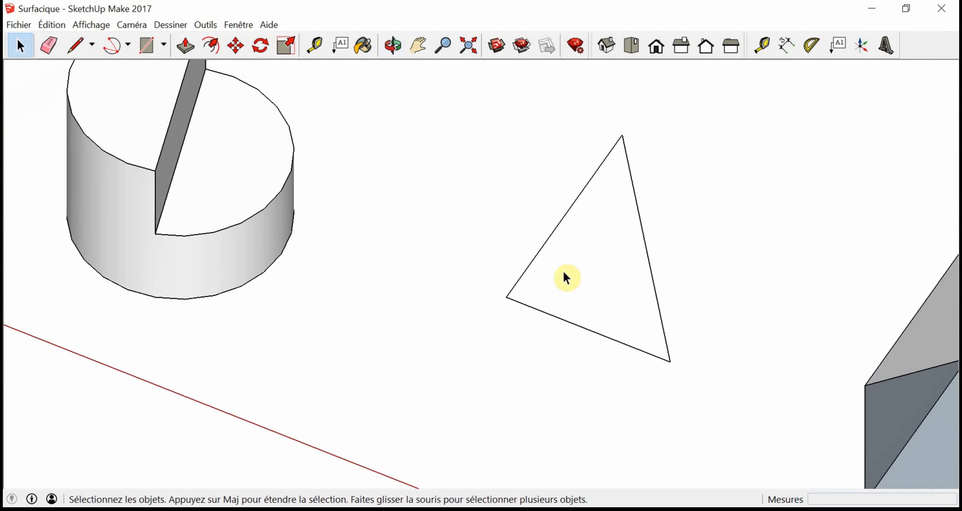
pyautogui.click(567, 212)
pyautogui.click(641, 227)
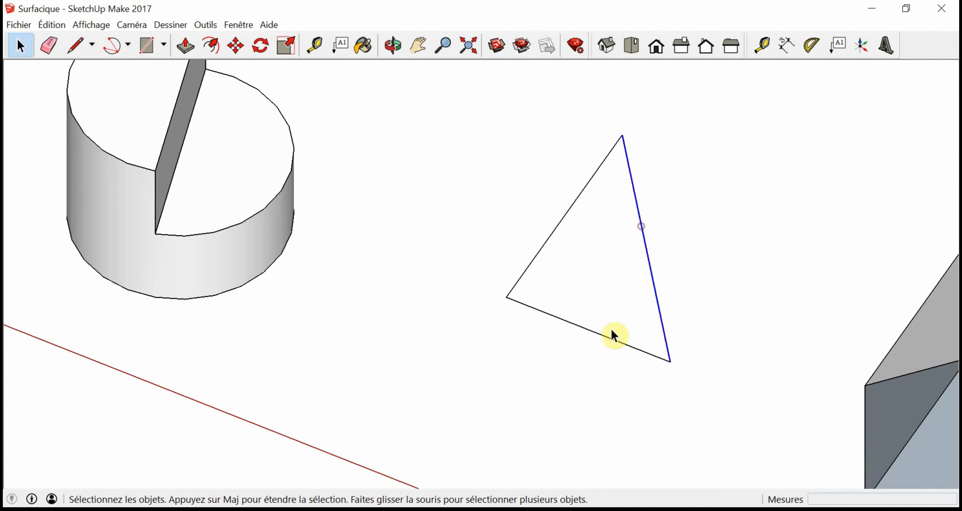
pyautogui.click(605, 337)
pyautogui.scroll(-6, 691, 320)
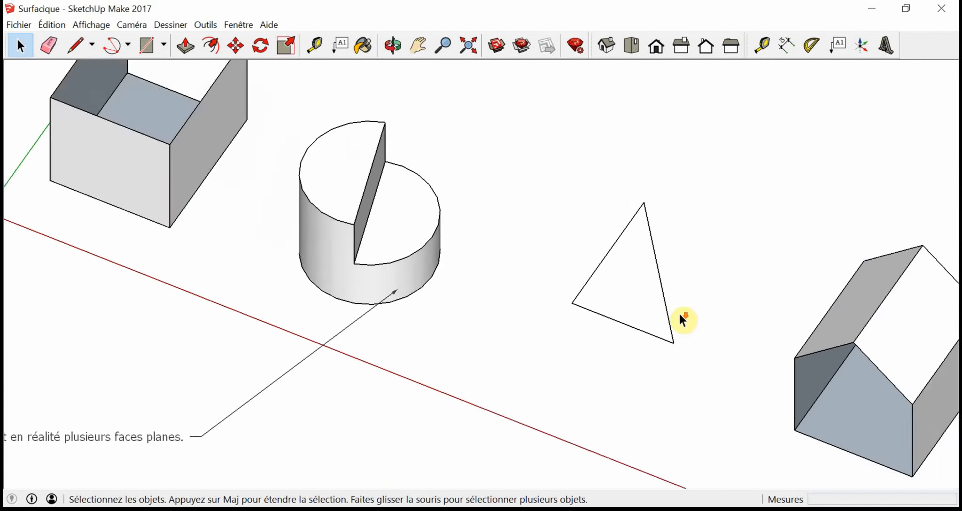
pyautogui.moveTo(683, 323)
pyautogui.keyDown('shift'); pyautogui.mouseDown(button='middle')
pyautogui.moveTo(698, 344)
pyautogui.moveTo(588, 299)
pyautogui.moveTo(595, 366)
pyautogui.moveTo(554, 303)
pyautogui.moveTo(552, 262)
pyautogui.mouseUp(button='middle'); pyautogui.keyUp('shift')
pyautogui.moveTo(632, 400); pyautogui.dragTo(536, 335, button='middle')
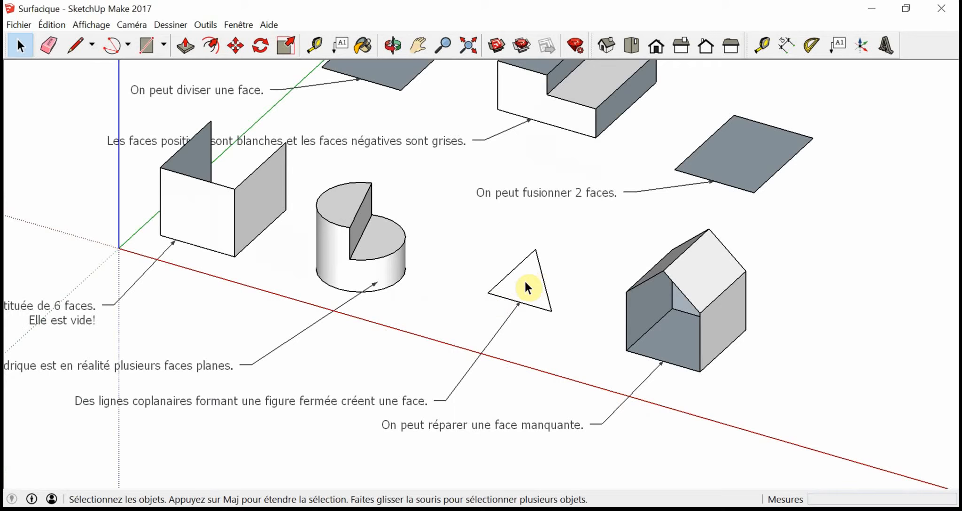
# Repair the house's missing front face by drawing a diagonal line from its rear wall's upper corner to the opposite bottom corner
pyautogui.moveTo(658, 354); pyautogui.dragTo(651, 329, button='middle')
pyautogui.scroll(3, 662, 343)
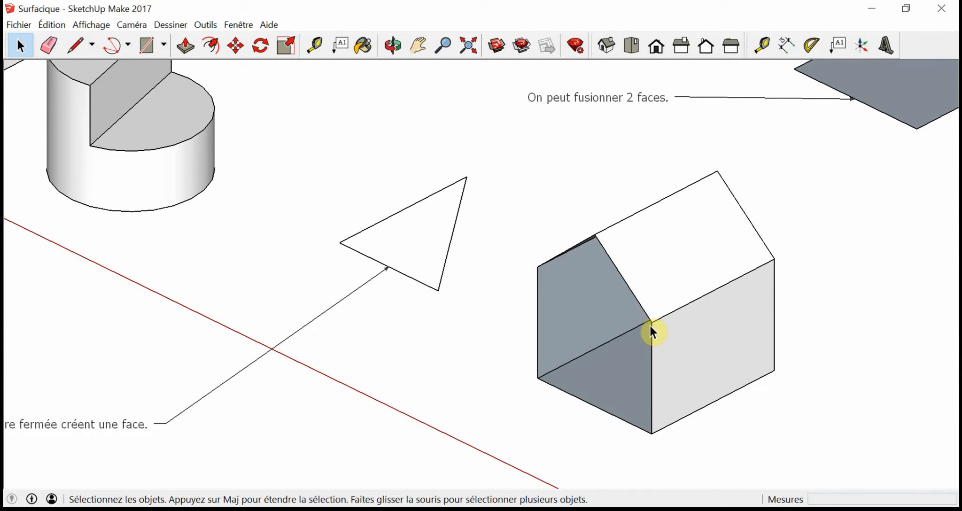
pyautogui.moveTo(618, 301)
pyautogui.mouseDown(button='middle')
pyautogui.moveTo(660, 282)
pyautogui.moveTo(604, 290)
pyautogui.mouseUp(button='middle')
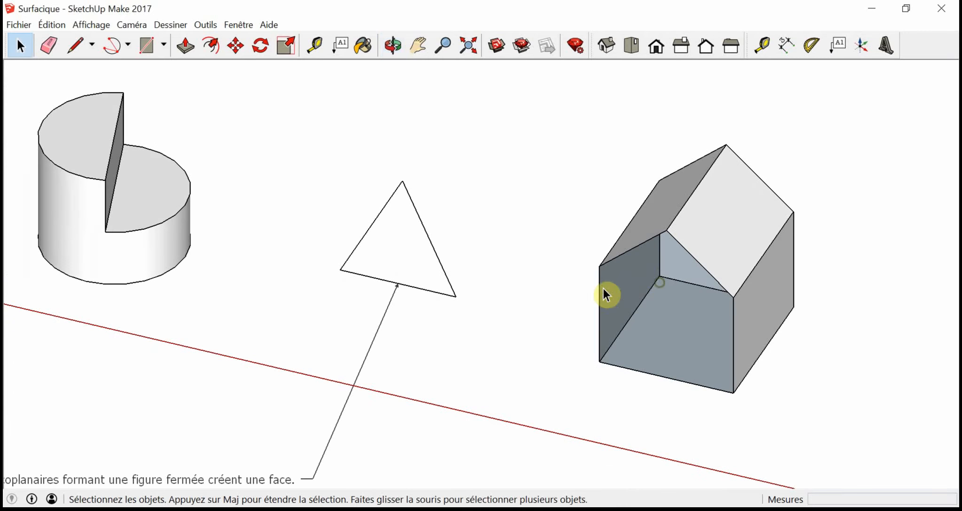
pyautogui.click(75, 45)
pyautogui.moveTo(617, 315); pyautogui.dragTo(557, 332, button='middle')
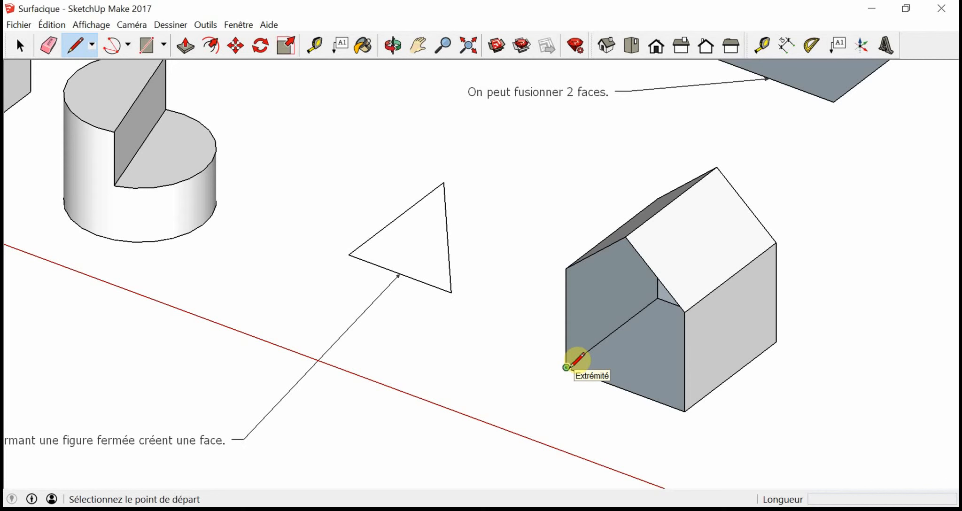
pyautogui.moveTo(627, 359); pyautogui.dragTo(388, 322, button='middle')
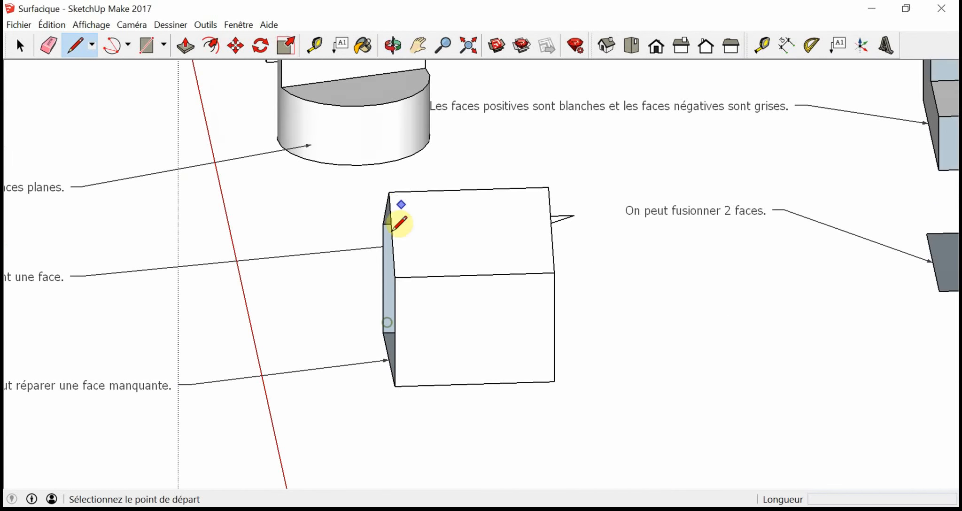
pyautogui.moveTo(350, 288)
pyautogui.mouseDown(button='middle')
pyautogui.moveTo(322, 281)
pyautogui.moveTo(452, 324)
pyautogui.mouseUp(button='middle')
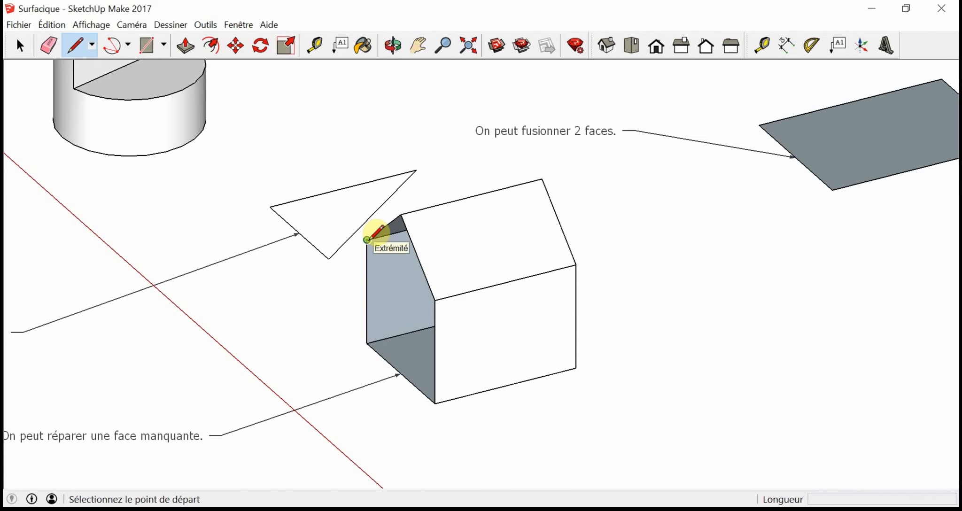
pyautogui.click(367, 240)
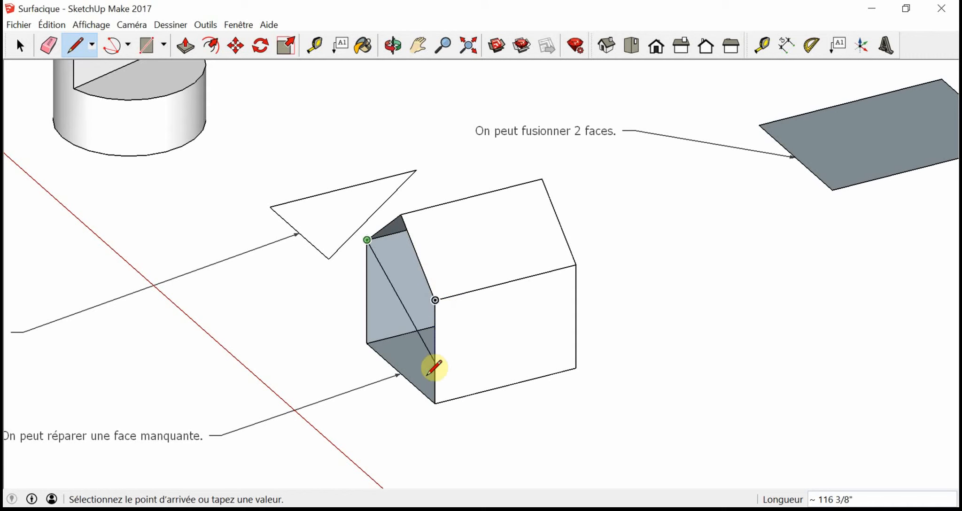
pyautogui.click(435, 403)
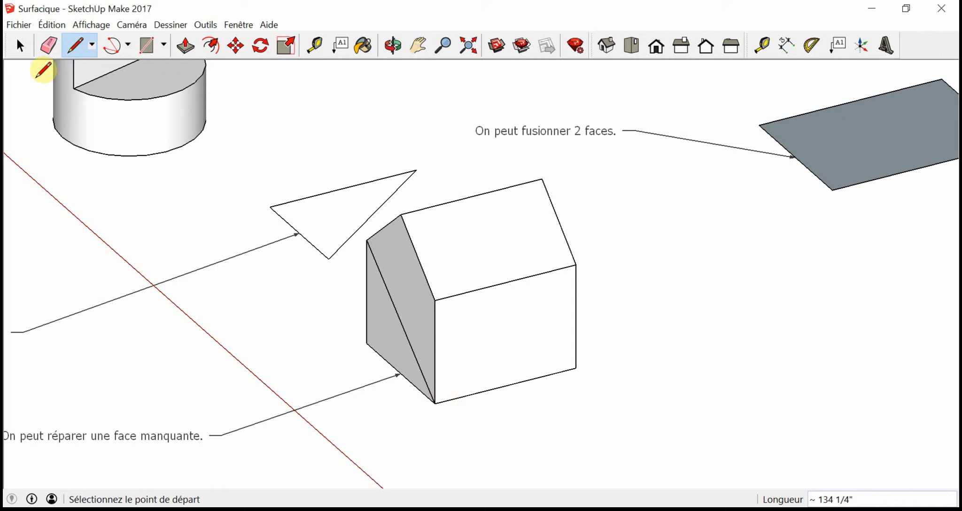
# Select each of the house's two new front faces in turn to check how the diagonal separates them
pyautogui.click(20, 46)
pyautogui.click(385, 327)
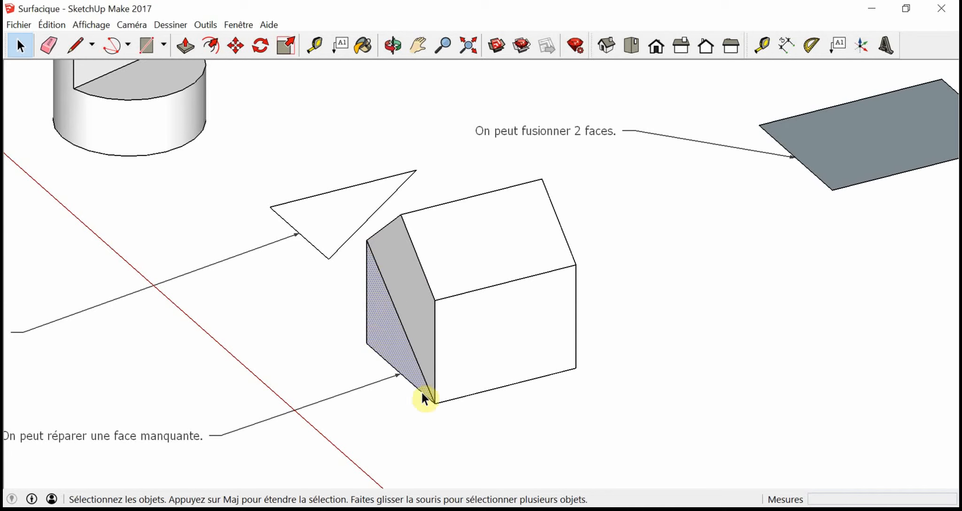
pyautogui.click(414, 286)
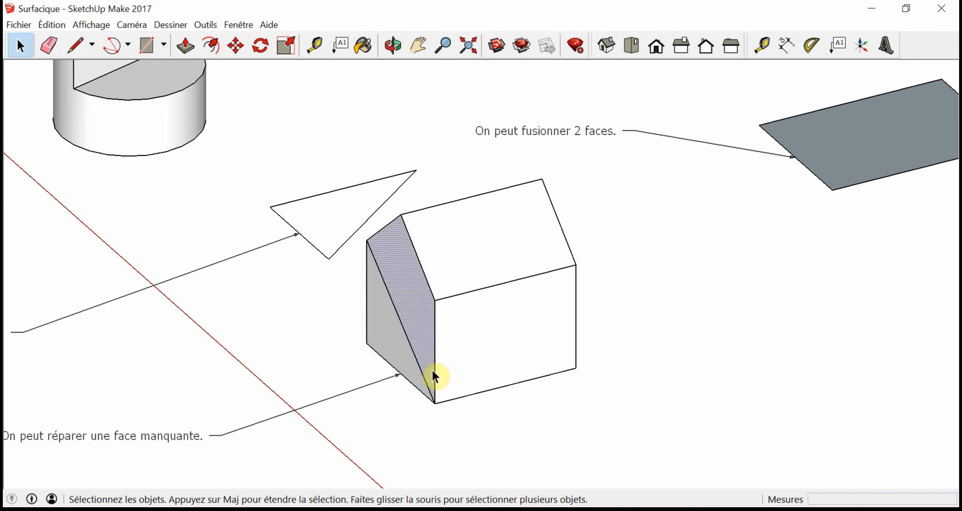
pyautogui.moveTo(428, 352); pyautogui.dragTo(590, 396, button='middle')
pyautogui.click(649, 385)
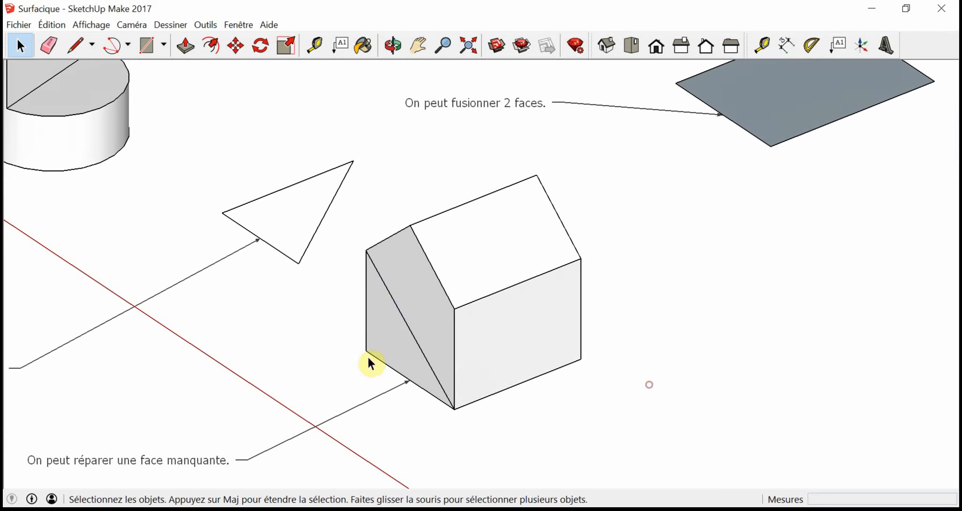
# Delete the diagonal edge on the house front and select the merged face to check it
pyautogui.click(396, 305)
pyautogui.press('Delete')
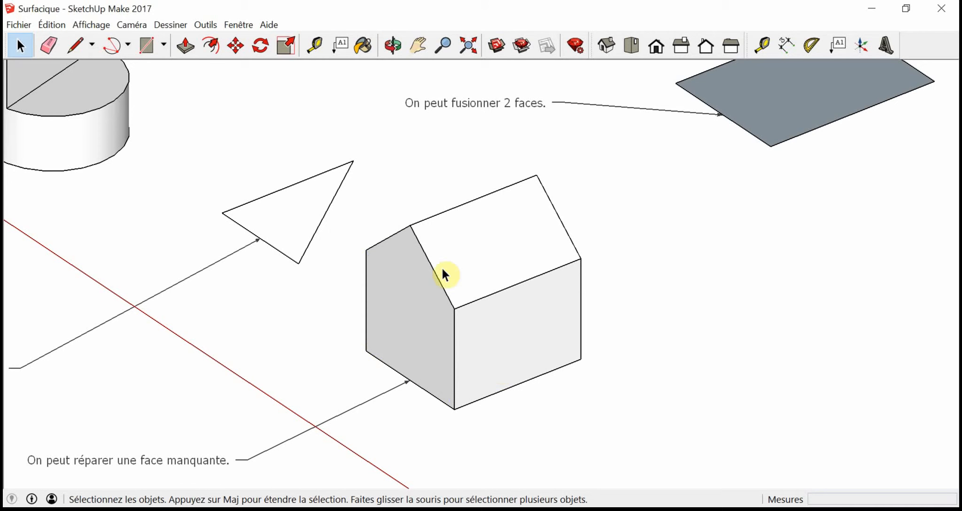
pyautogui.click(403, 282)
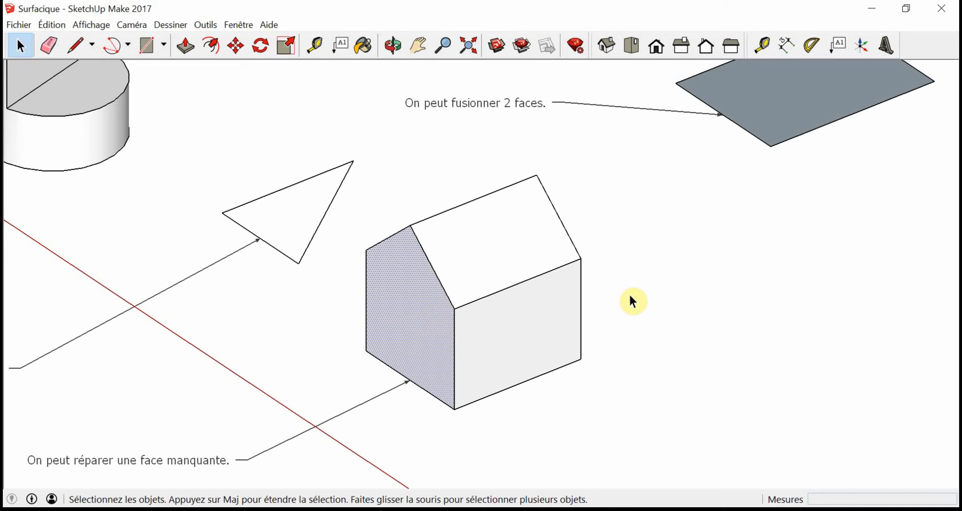
pyautogui.click(639, 270)
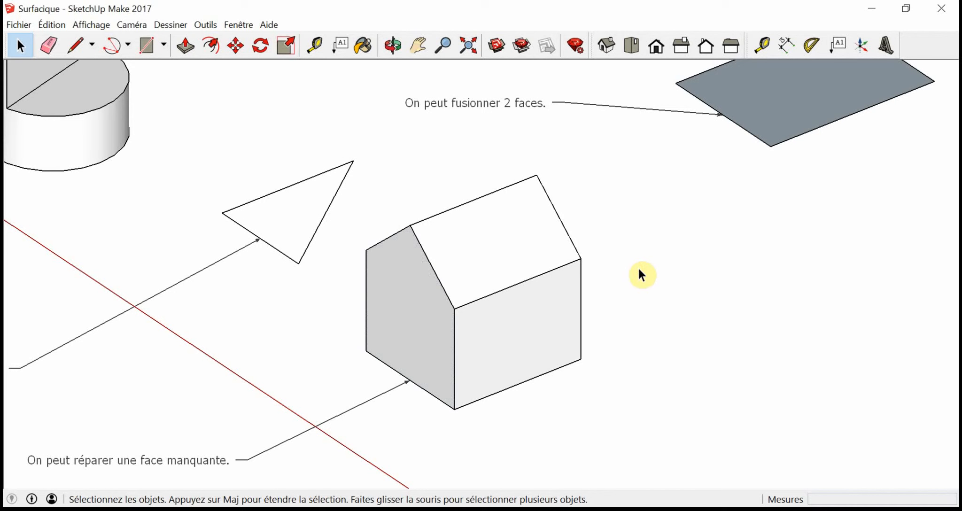
# Select the rectangle labelled "On peut diviser une face" to check that it is a single face
pyautogui.scroll(-5, 641, 267)
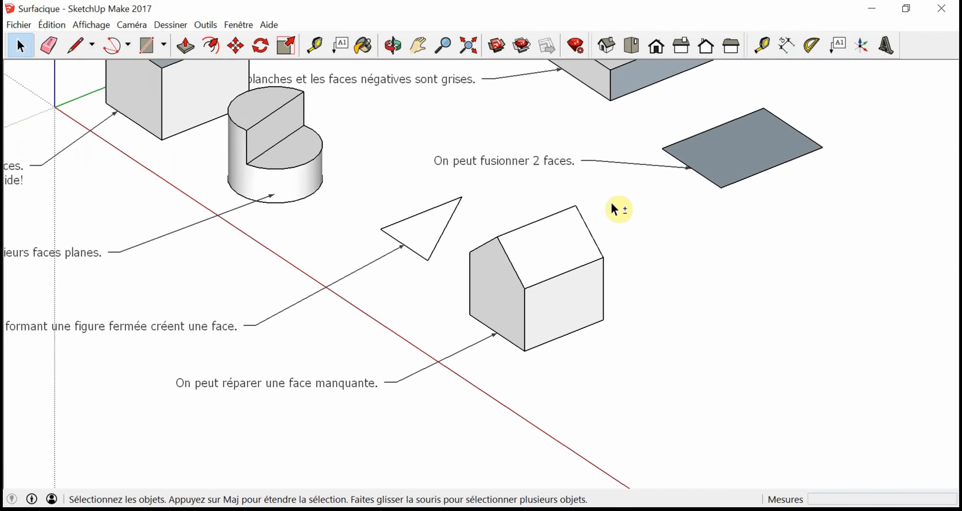
pyautogui.keyDown('shift'); pyautogui.moveTo(600, 196); pyautogui.dragTo(765, 396, button='middle'); pyautogui.keyUp('shift')
pyautogui.keyDown('shift'); pyautogui.moveTo(595, 219); pyautogui.dragTo(574, 241, button='middle'); pyautogui.keyUp('shift')
pyautogui.scroll(3, 573, 236)
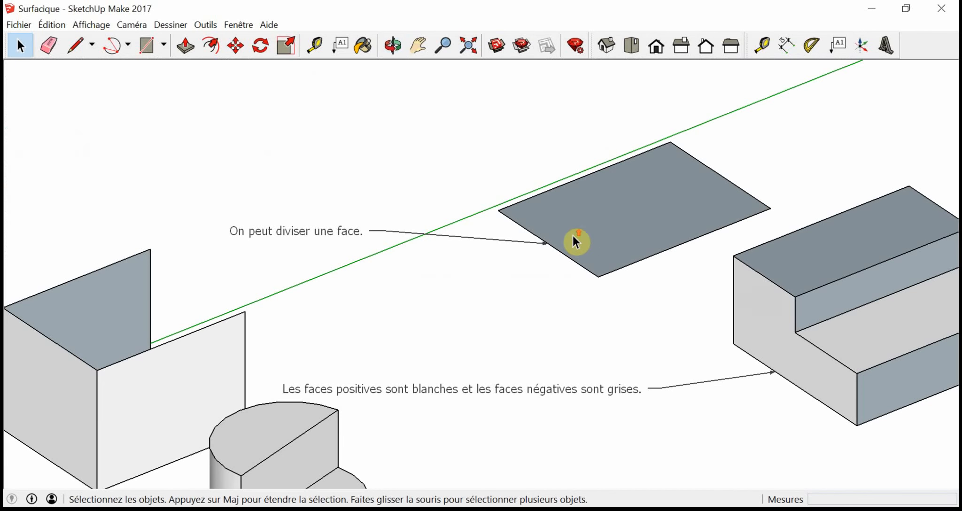
pyautogui.scroll(1, 573, 234)
pyautogui.click(635, 193)
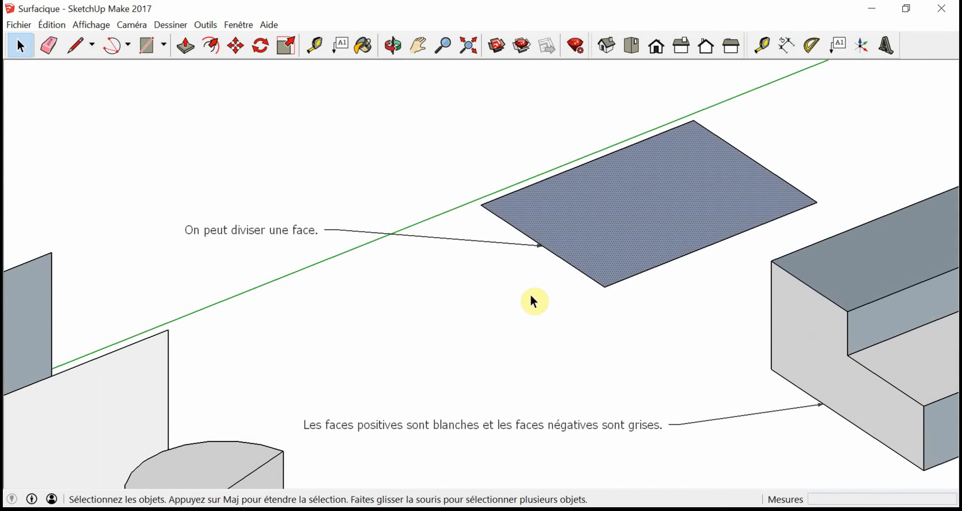
pyautogui.click(566, 288)
pyautogui.click(607, 225)
pyautogui.click(494, 286)
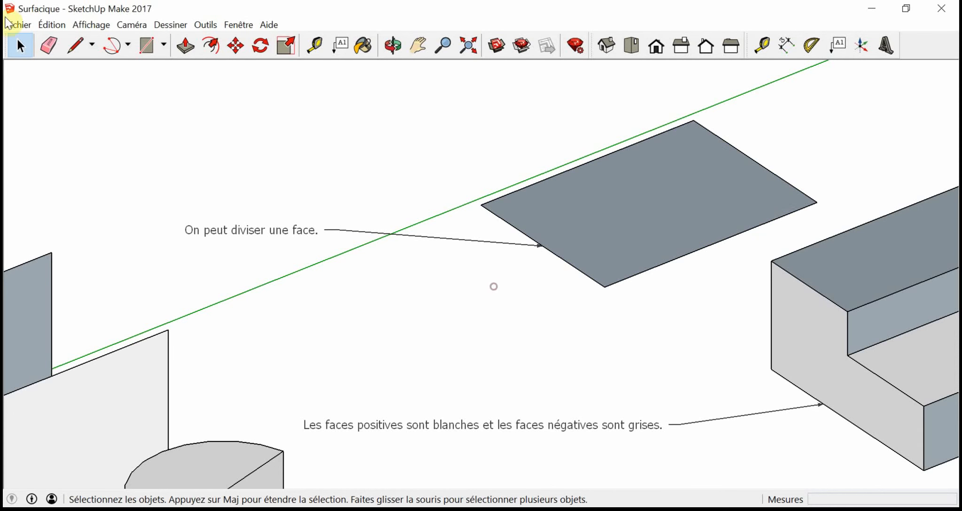
# Split the rectangle with an oblique line about 139 11/16" long between its two long edges, and select each part to check it
pyautogui.click(75, 46)
pyautogui.click(531, 185)
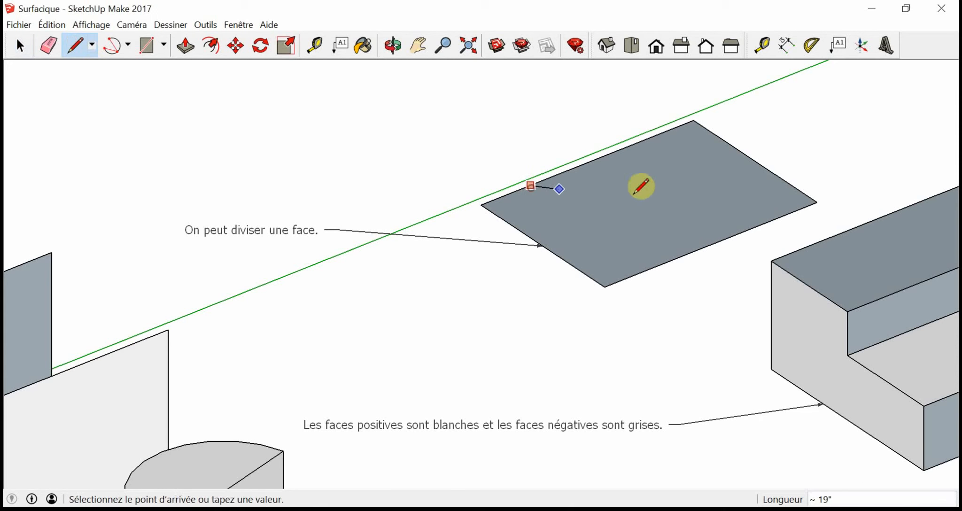
pyautogui.click(772, 221)
pyautogui.click(20, 45)
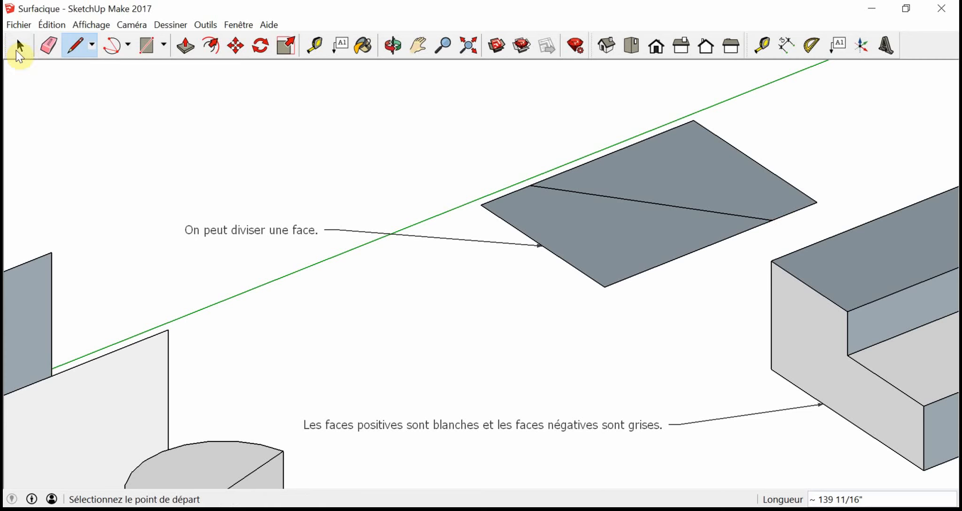
pyautogui.click(603, 230)
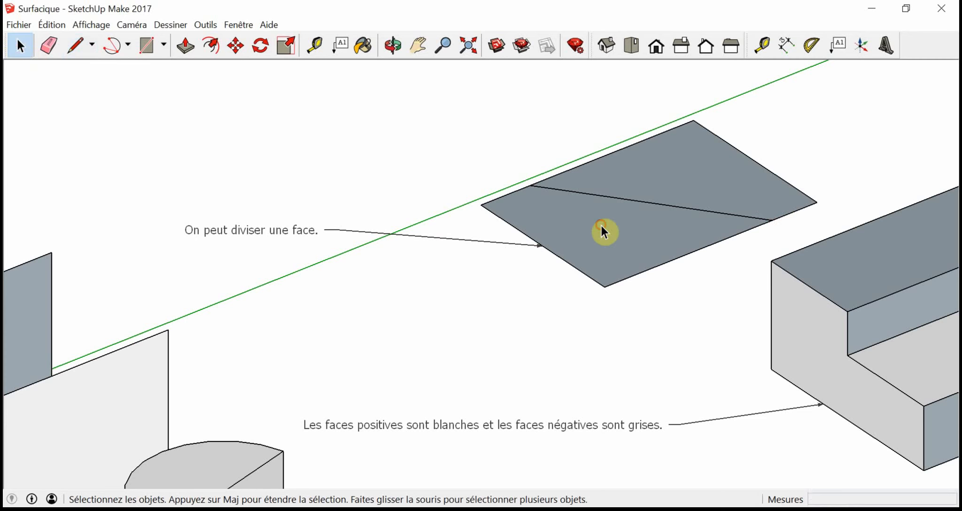
pyautogui.click(662, 160)
# Draw a line about 112 3/16" long between the long edges of the rectangle labelled "On peut fusionner 2 faces"
pyautogui.scroll(-2, 620, 197)
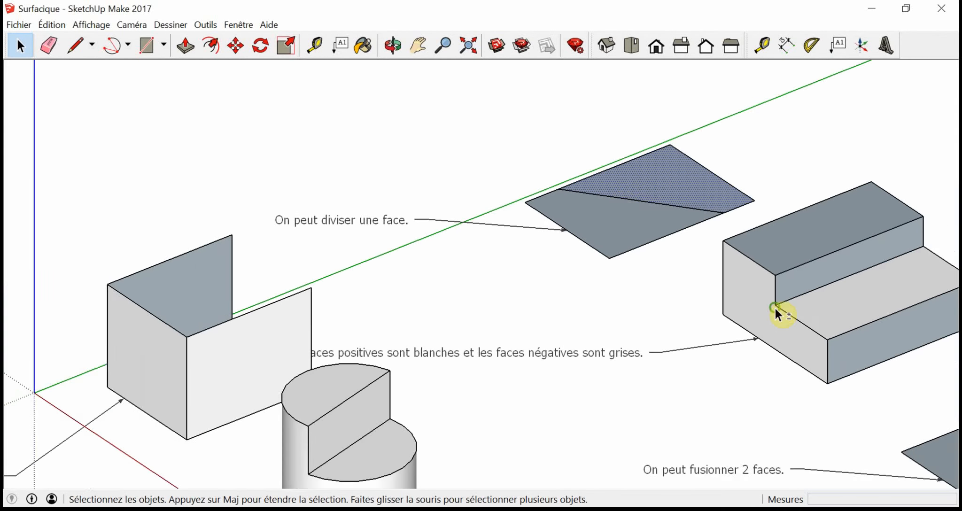
pyautogui.keyDown('shift'); pyautogui.moveTo(775, 307); pyautogui.dragTo(512, 187, button='middle'); pyautogui.keyUp('shift')
pyautogui.keyDown('shift'); pyautogui.moveTo(738, 351); pyautogui.dragTo(662, 318, button='middle'); pyautogui.keyUp('shift')
pyautogui.scroll(2, 663, 317)
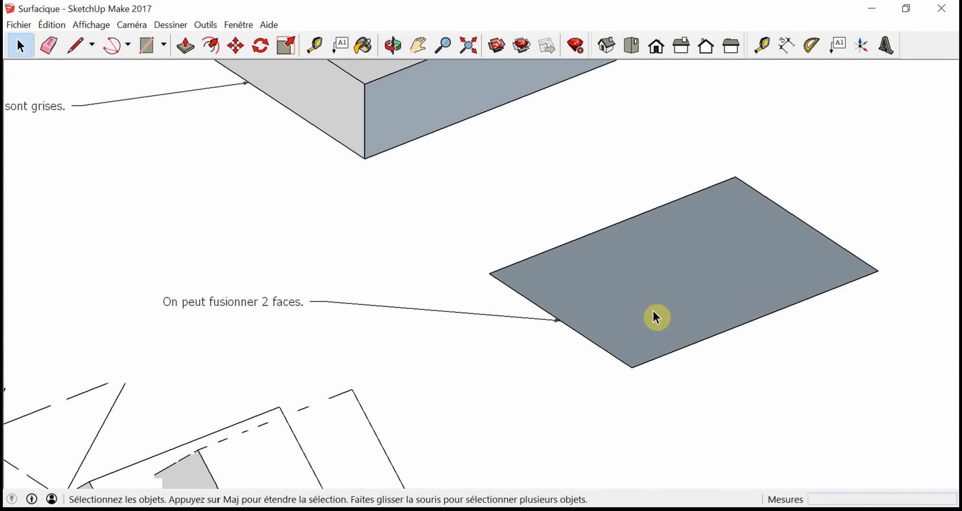
pyautogui.scroll(-3, 639, 308)
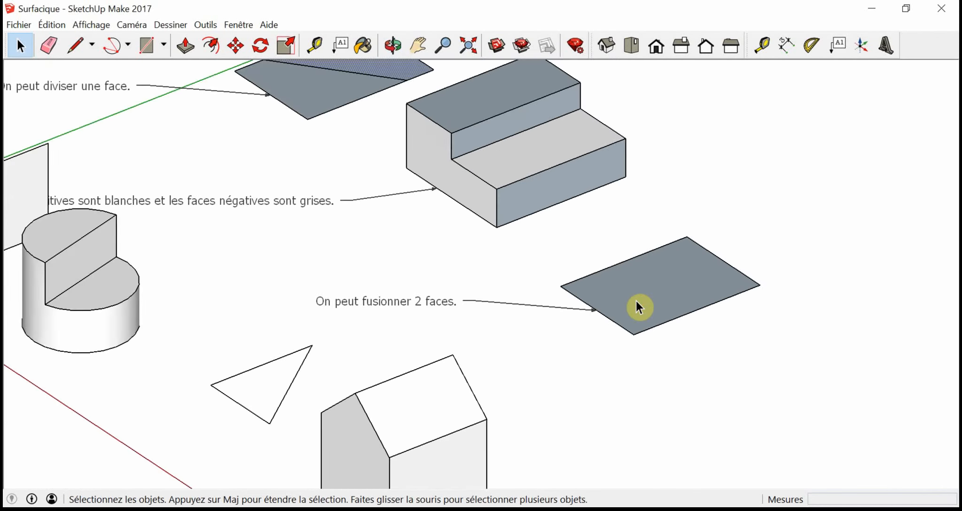
pyautogui.moveTo(639, 308)
pyautogui.keyDown('shift'); pyautogui.mouseDown(button='middle')
pyautogui.moveTo(678, 344)
pyautogui.moveTo(629, 309)
pyautogui.mouseUp(button='middle'); pyautogui.keyUp('shift')
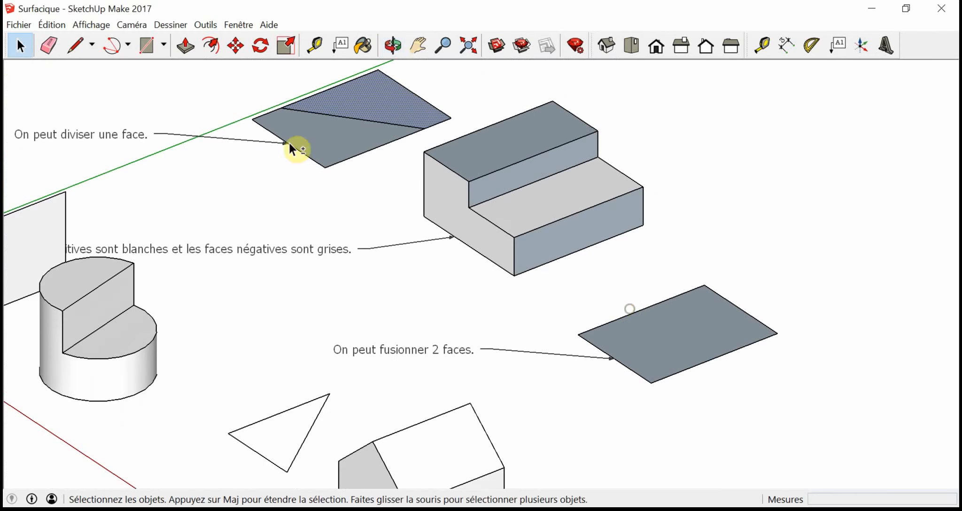
pyautogui.click(76, 45)
pyautogui.click(649, 307)
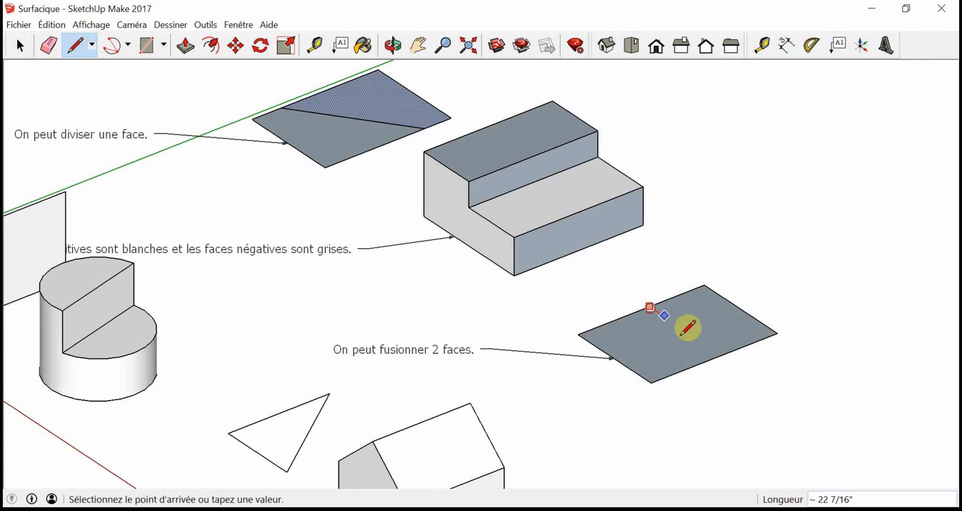
pyautogui.click(723, 355)
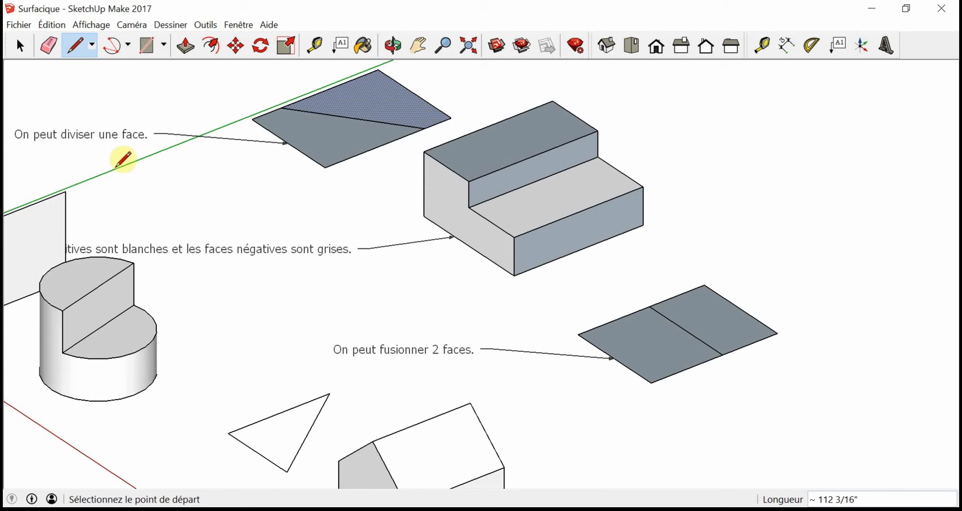
# Select the two halves of the "On peut fusionner 2 faces" rectangle in turn to check that they are separate faces
pyautogui.click(20, 47)
pyautogui.click(640, 337)
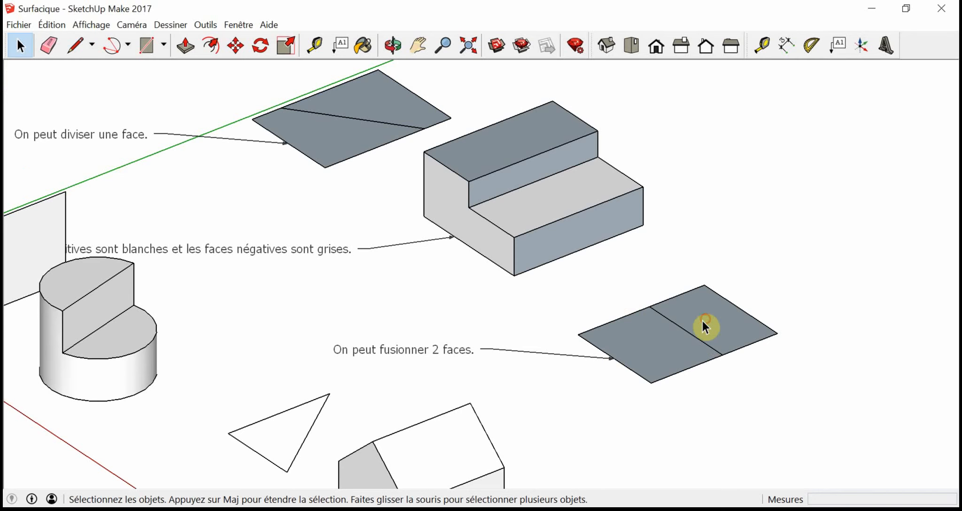
pyautogui.click(702, 321)
pyautogui.click(655, 350)
pyautogui.click(780, 266)
pyautogui.click(786, 375)
# Delete the dividing edge to merge the rectangle's two halves, and select the merged face to check it
pyautogui.click(705, 344)
pyautogui.press('Delete')
pyautogui.click(694, 341)
pyautogui.click(603, 270)
# Examine the white and grey faces of the stepped block and compare them with the neighbouring shapes from several angles
pyautogui.middleClick(451, 269)
pyautogui.moveTo(451, 268); pyautogui.dragTo(635, 266, button='middle')
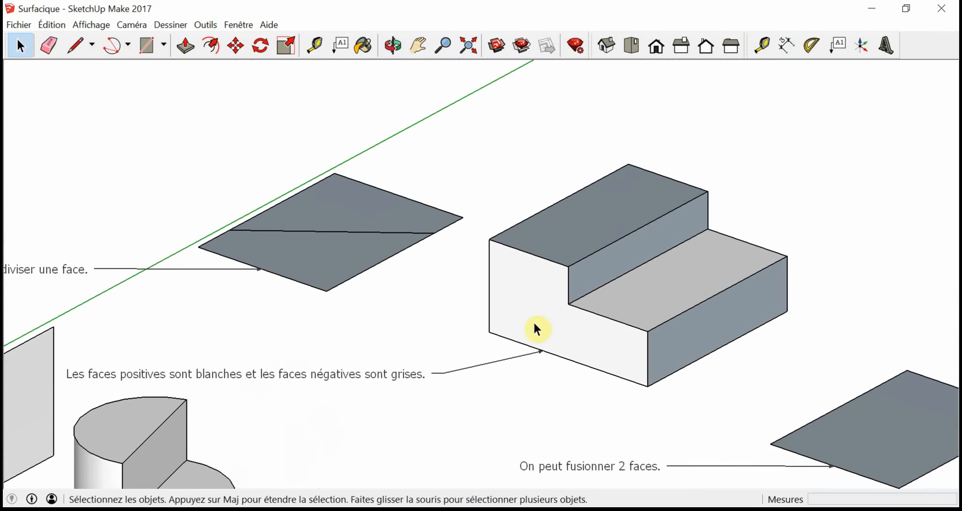
pyautogui.moveTo(548, 297); pyautogui.dragTo(547, 296, button='middle')
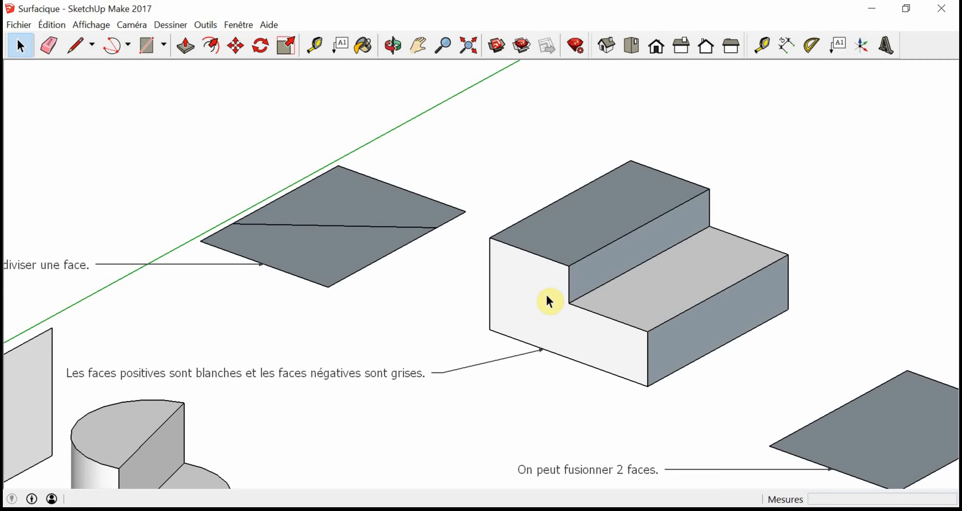
pyautogui.scroll(-3, 547, 292)
pyautogui.keyDown('shift'); pyautogui.moveTo(246, 452); pyautogui.dragTo(540, 348, button='middle'); pyautogui.keyUp('shift')
pyautogui.scroll(4, 376, 331)
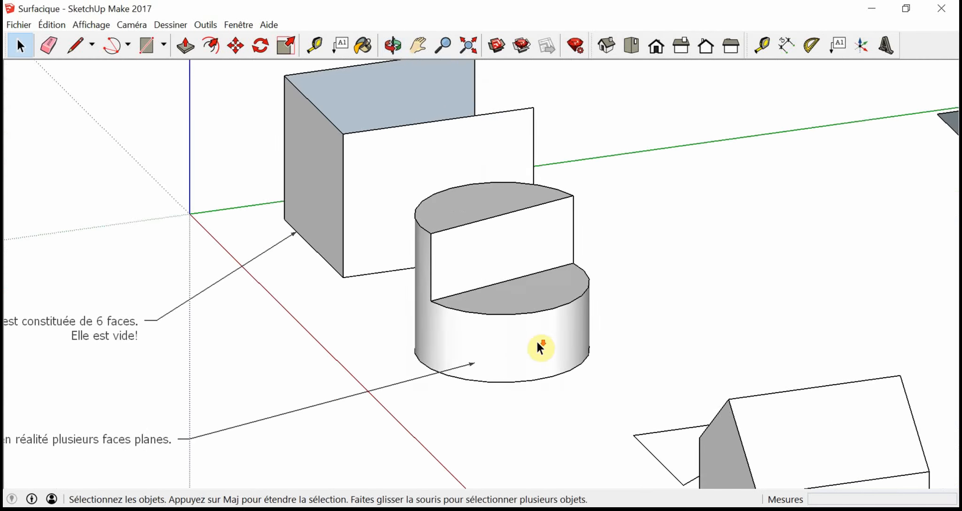
pyautogui.scroll(-3, 545, 325)
pyautogui.moveTo(554, 294); pyautogui.dragTo(716, 308, button='middle')
pyautogui.scroll(3, 644, 226)
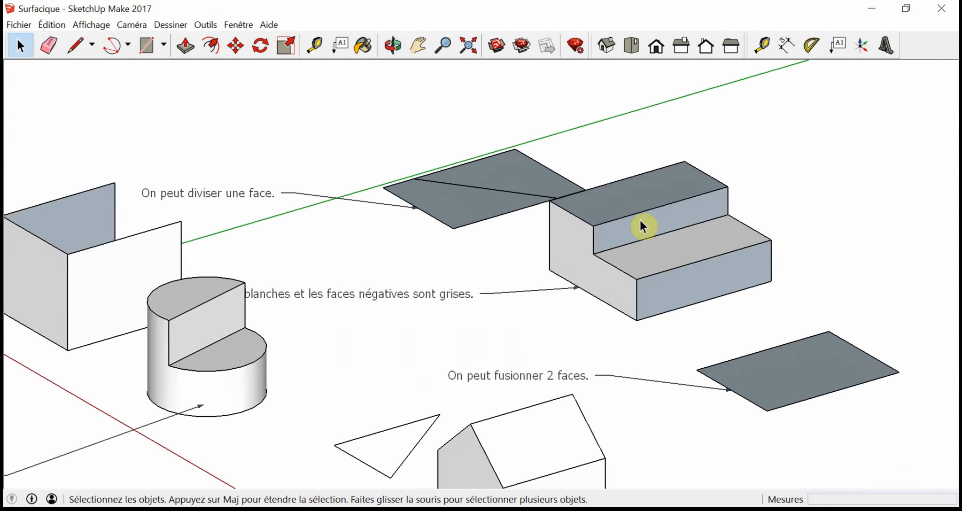
pyautogui.scroll(5, 642, 233)
pyautogui.moveTo(659, 290); pyautogui.dragTo(629, 275, button='middle')
pyautogui.click(535, 393)
pyautogui.click(683, 258)
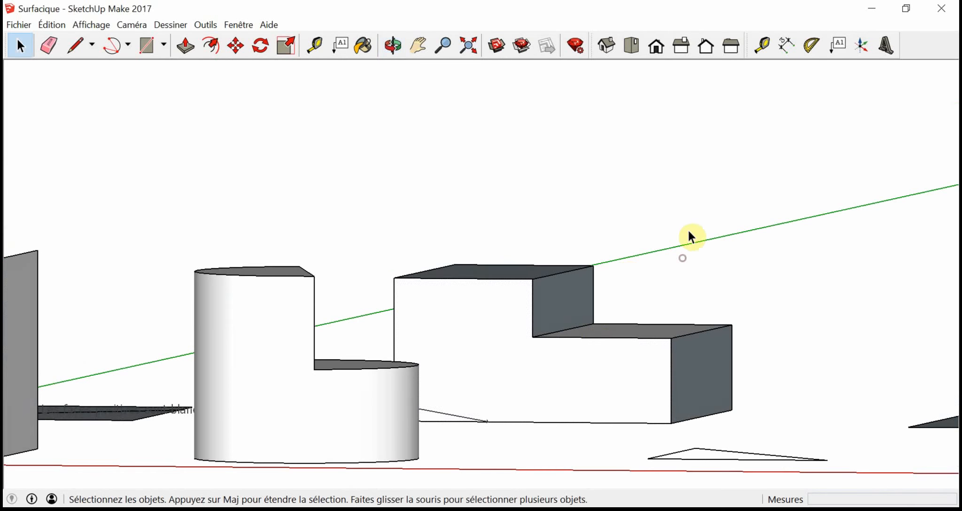
# Select the stepped block's white lower top face and grey upper top face in turn to compare their orientation
pyautogui.moveTo(689, 232); pyautogui.dragTo(625, 350, button='middle')
pyautogui.click(638, 307)
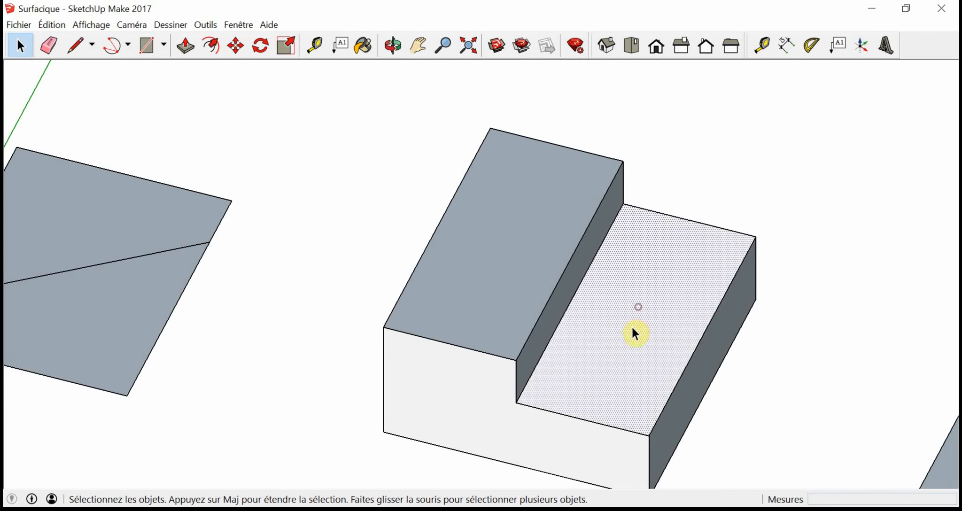
pyautogui.click(499, 277)
pyautogui.click(359, 248)
pyautogui.click(659, 295)
pyautogui.click(745, 166)
pyautogui.click(490, 258)
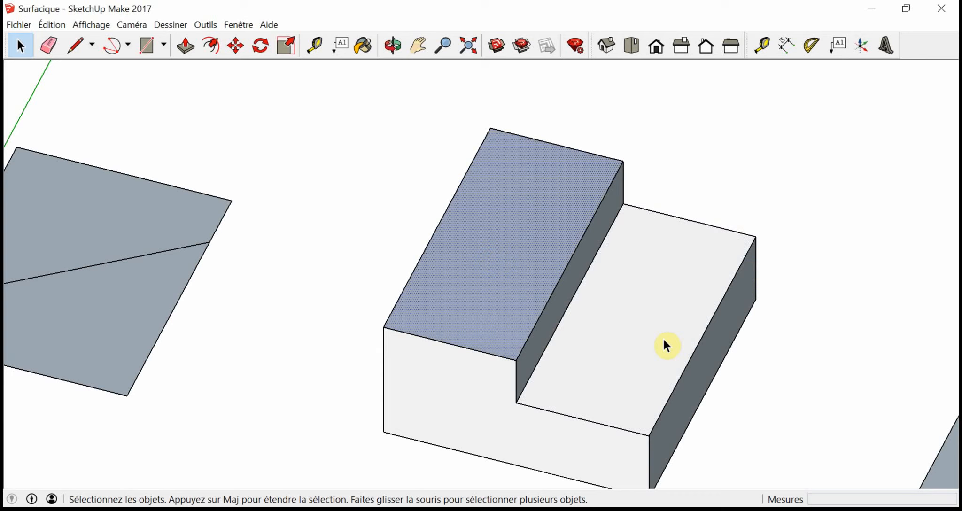
pyautogui.click(777, 176)
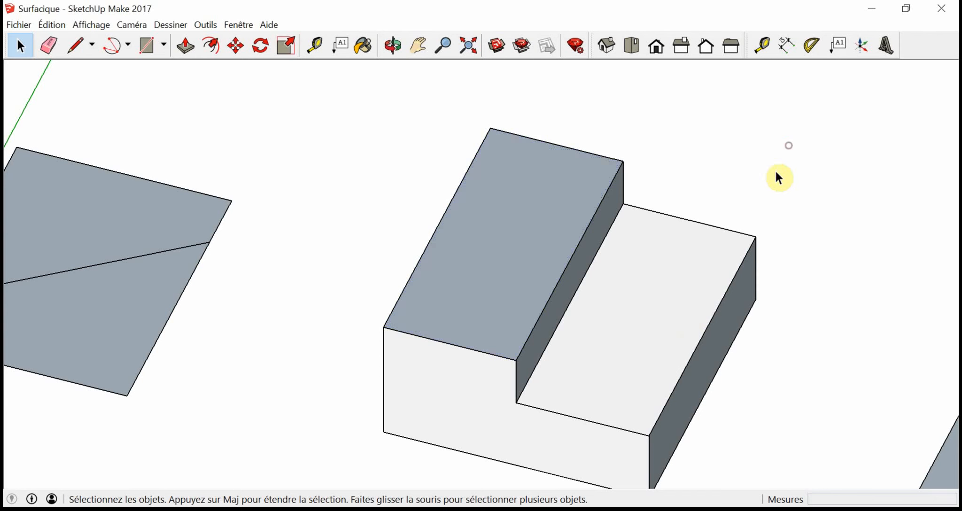
# Reverse the stepped block's grey upper top face so that its white side points outwards
pyautogui.moveTo(670, 344); pyautogui.dragTo(662, 284, button='middle')
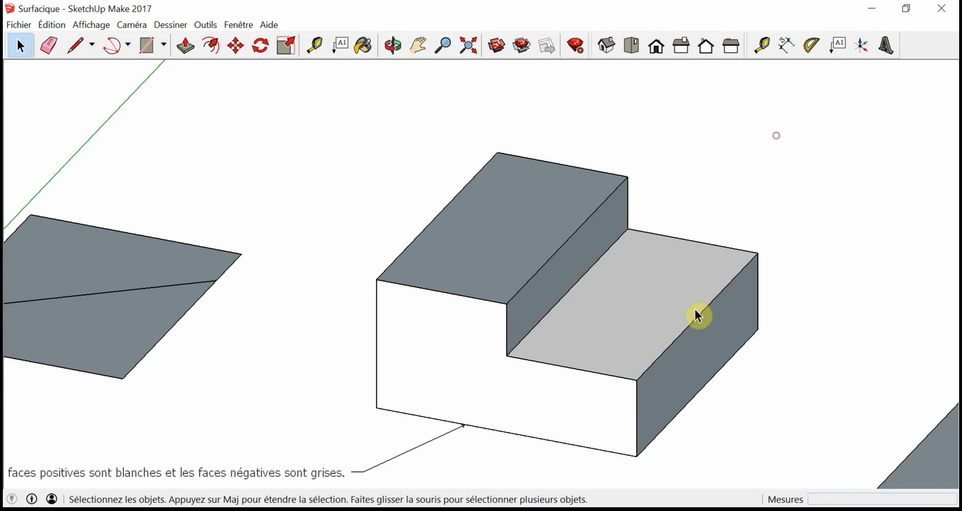
pyautogui.scroll(3, 699, 355)
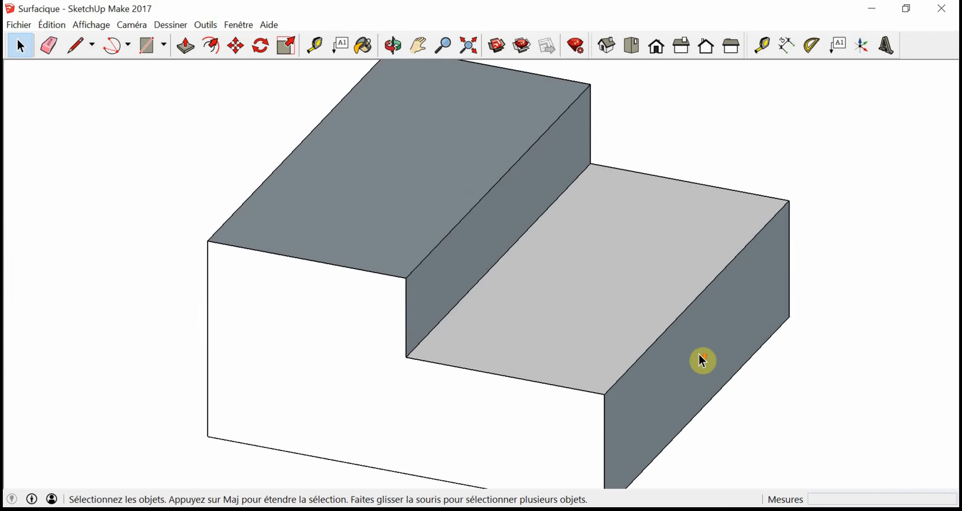
pyautogui.scroll(-4, 684, 347)
pyautogui.moveTo(614, 296); pyautogui.dragTo(591, 371, button='middle')
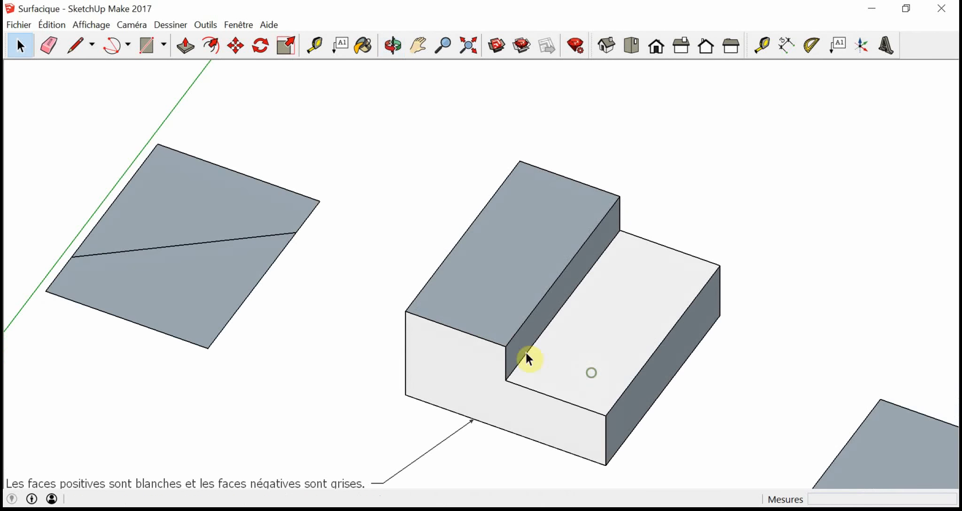
pyautogui.click(490, 287)
pyautogui.click(389, 228)
pyautogui.click(482, 282)
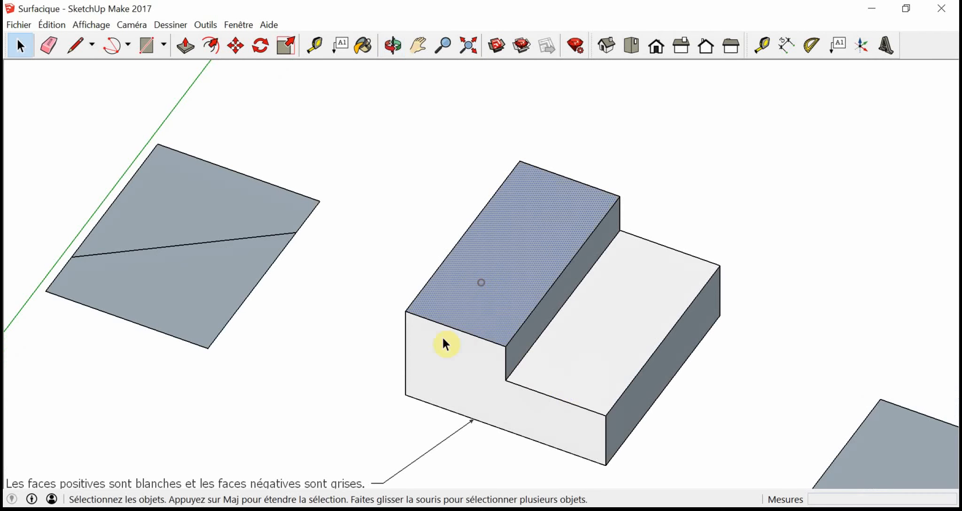
pyautogui.rightClick(488, 277)
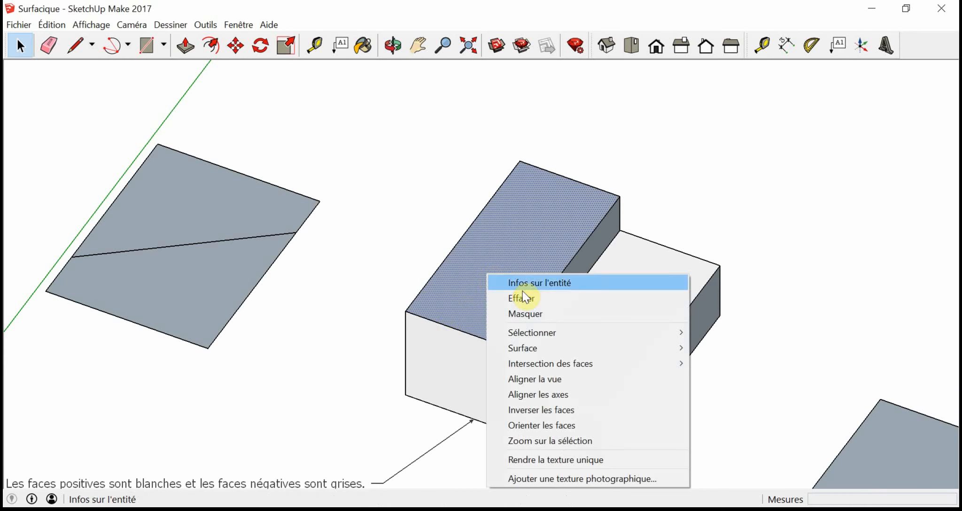
pyautogui.click(551, 410)
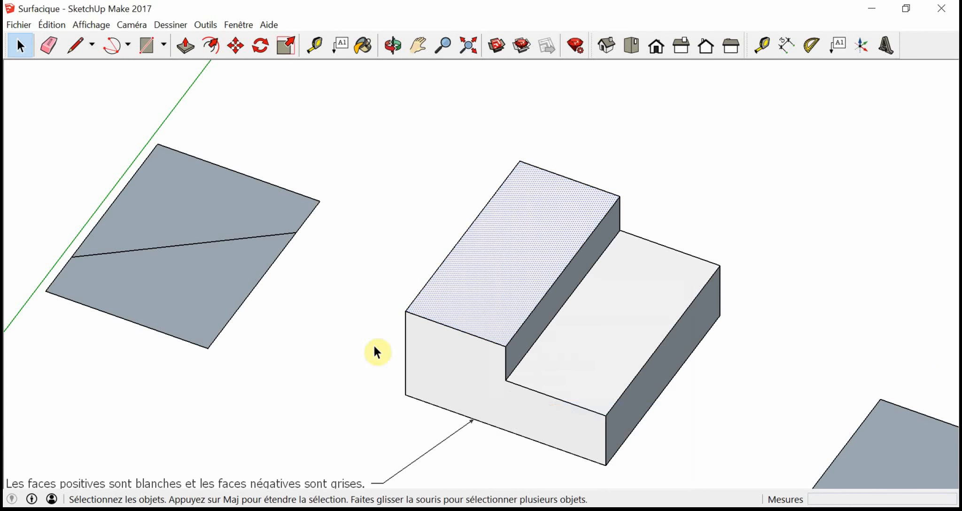
pyautogui.click(372, 322)
# Reverse the stepped block's grey vertical riser and the grey outer side face below the lower step
pyautogui.moveTo(548, 365); pyautogui.dragTo(525, 302, button='middle')
pyautogui.click(517, 292)
pyautogui.rightClick(518, 292)
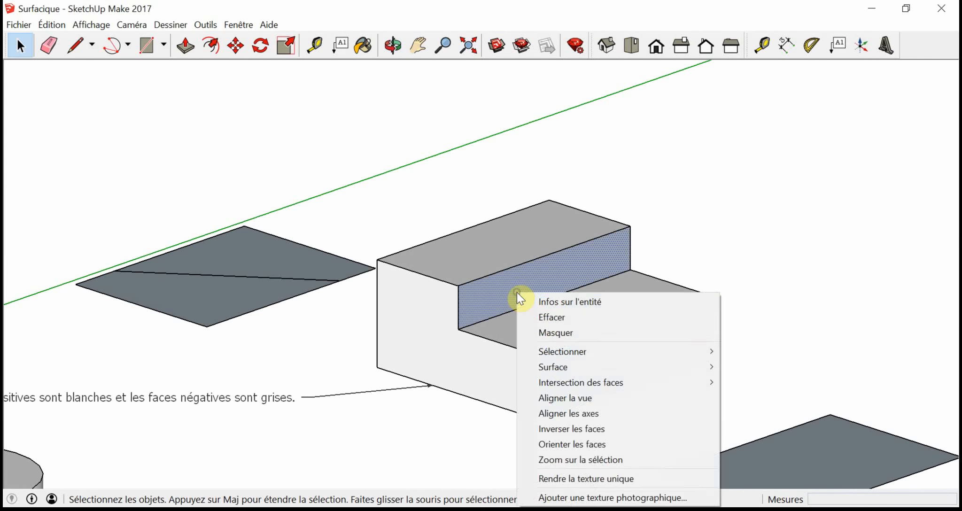
pyautogui.click(584, 429)
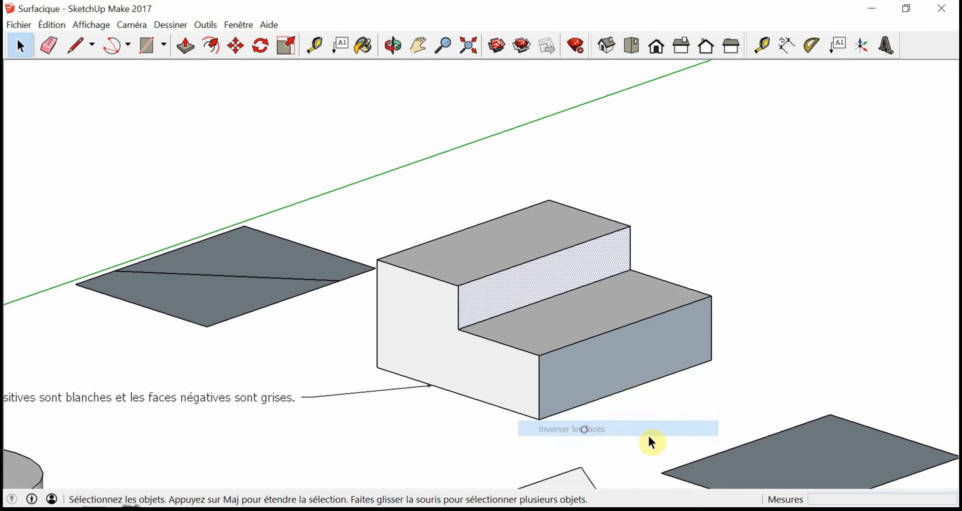
pyautogui.click(611, 379)
pyautogui.rightClick(607, 377)
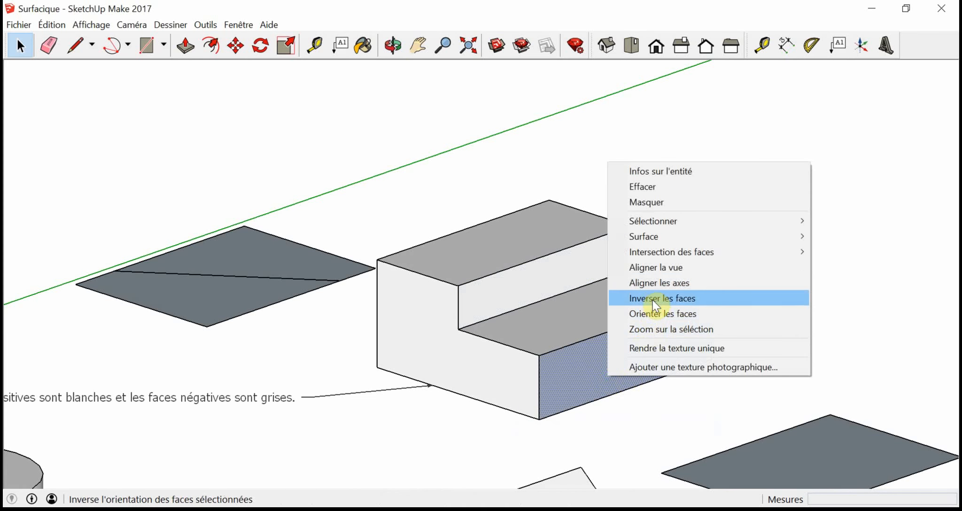
pyautogui.click(674, 301)
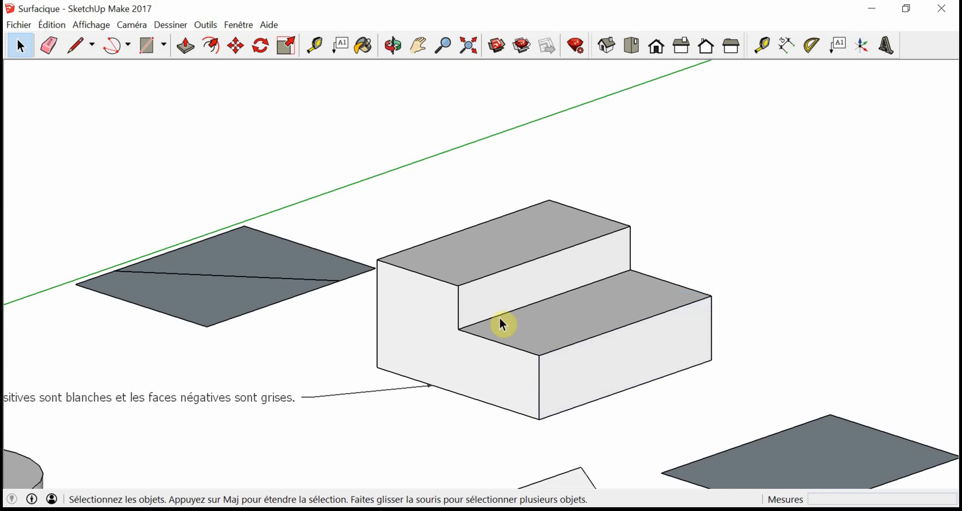
# Reverse the tall grey side face on the far side of the stepped block
pyautogui.moveTo(500, 317); pyautogui.dragTo(746, 306, button='middle')
pyautogui.rightClick(411, 334)
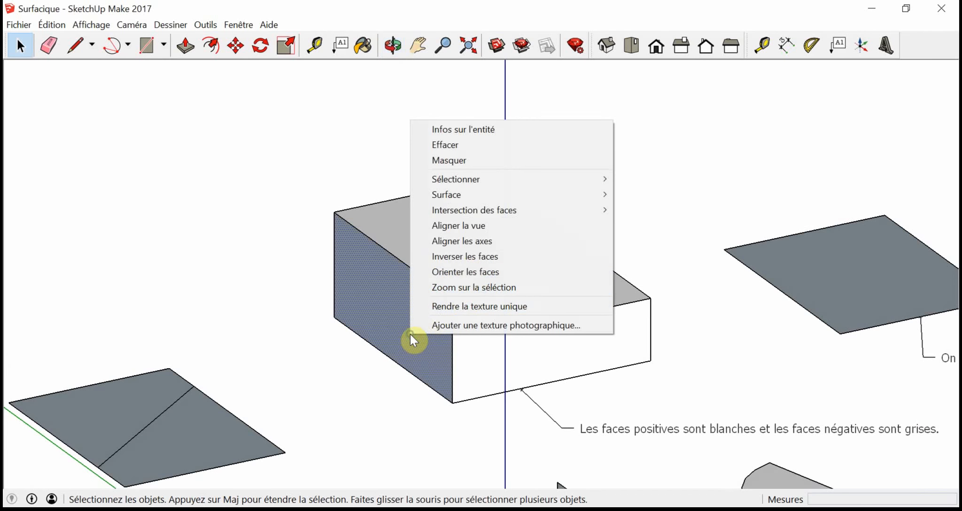
pyautogui.click(469, 257)
pyautogui.moveTo(651, 251); pyautogui.dragTo(316, 287, button='middle')
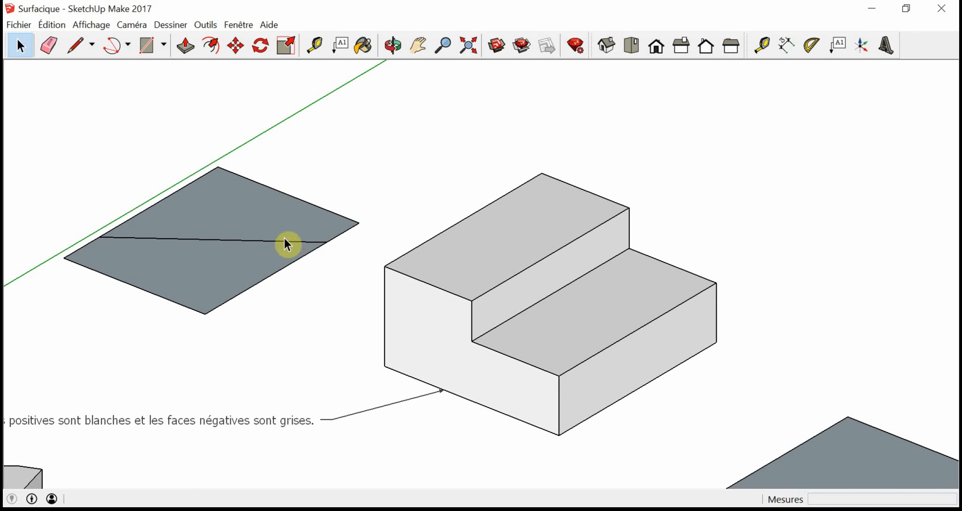
# Examine the "On peut fusionner 2 faces" rectangle from both sides and compare its orientation with the stepped block
pyautogui.scroll(-3, 703, 257)
pyautogui.keyDown('shift'); pyautogui.moveTo(761, 361); pyautogui.dragTo(547, 254, button='middle'); pyautogui.keyUp('shift')
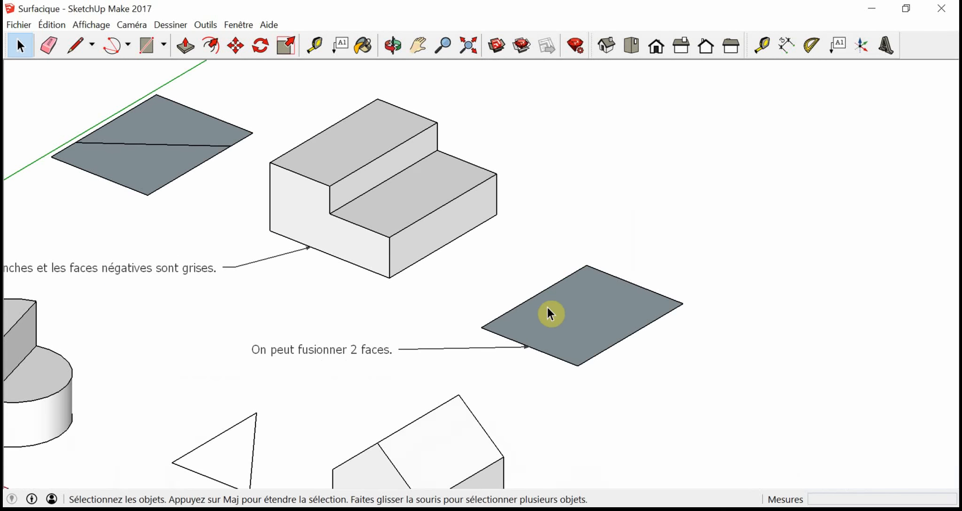
pyautogui.moveTo(562, 324); pyautogui.dragTo(591, 342, button='middle')
pyautogui.scroll(3, 583, 373)
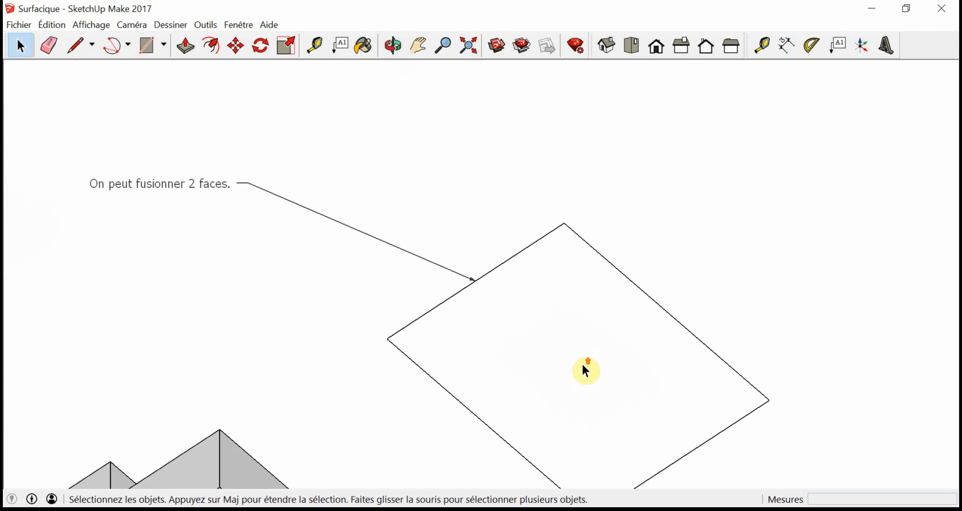
pyautogui.scroll(-6, 599, 306)
pyautogui.moveTo(593, 275)
pyautogui.mouseDown(button='middle')
pyautogui.moveTo(588, 391)
pyautogui.moveTo(567, 411)
pyautogui.moveTo(575, 275)
pyautogui.mouseUp(button='middle')
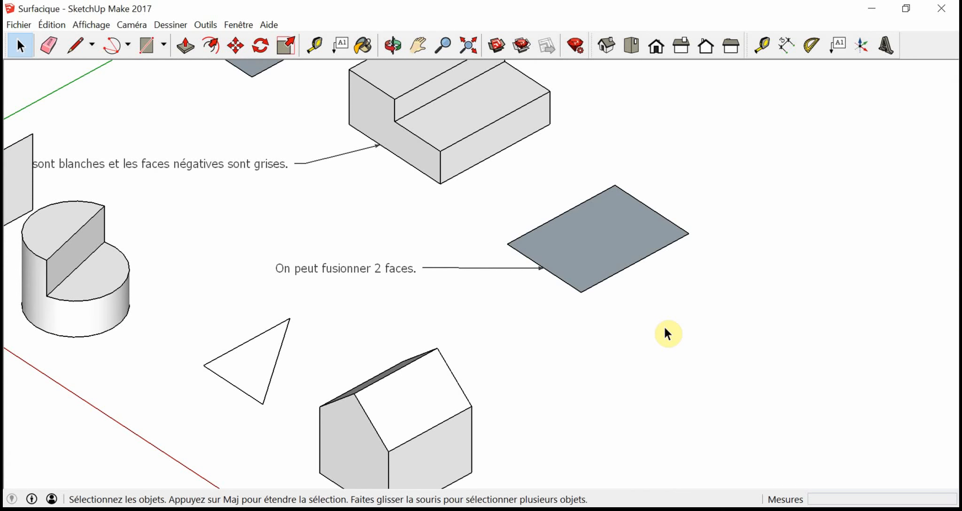
pyautogui.moveTo(668, 268); pyautogui.dragTo(647, 369, button='middle')
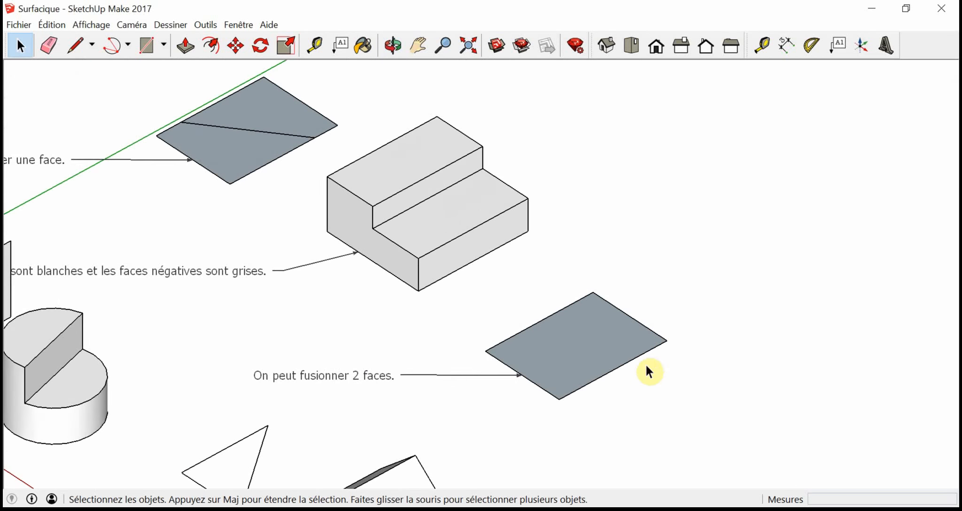
pyautogui.scroll(3, 583, 342)
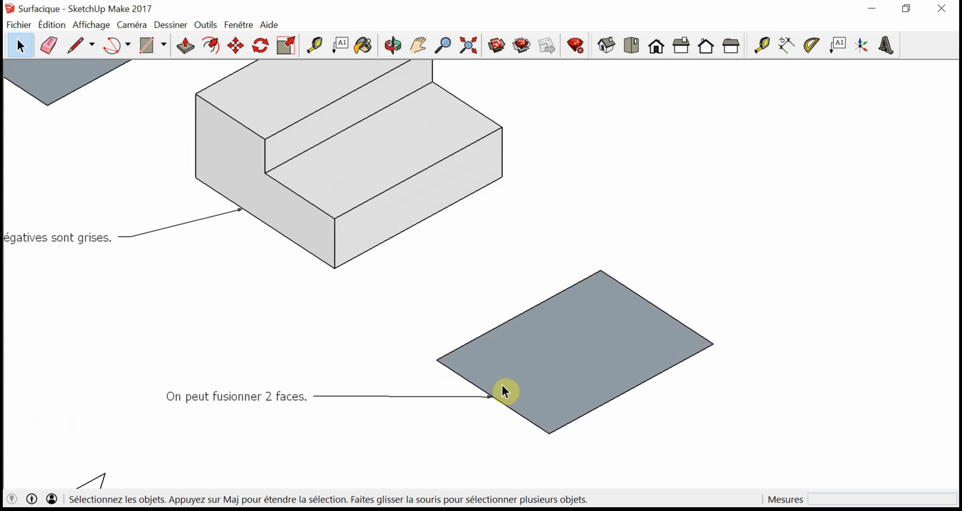
pyautogui.moveTo(547, 408); pyautogui.dragTo(526, 367, button='middle')
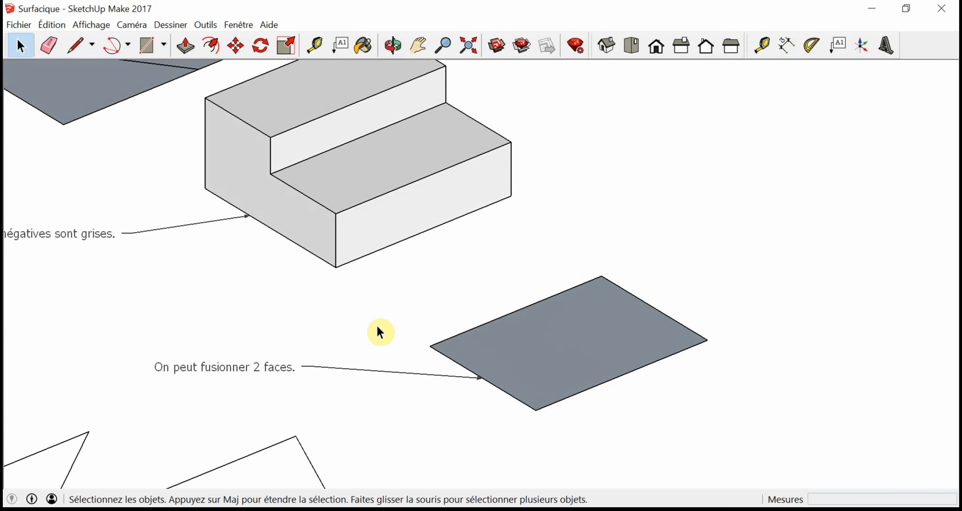
# Delete the open box's side face nearest the cylinder, keeping its edges, and select the leftover edges to check them
pyautogui.scroll(-3, 378, 326)
pyautogui.keyDown('shift'); pyautogui.moveTo(301, 295); pyautogui.dragTo(806, 318, button='middle'); pyautogui.keyUp('shift')
pyautogui.moveTo(440, 283); pyautogui.dragTo(442, 373, button='middle')
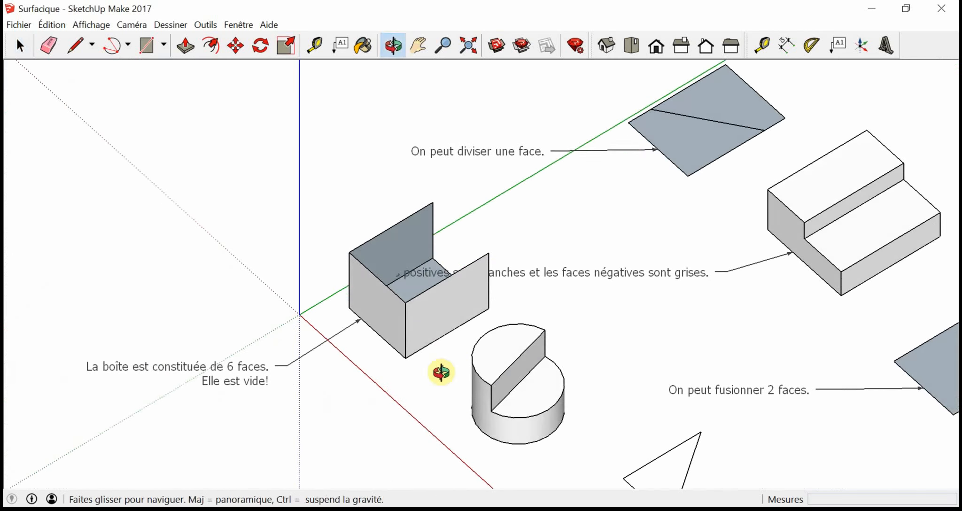
pyautogui.scroll(5, 407, 266)
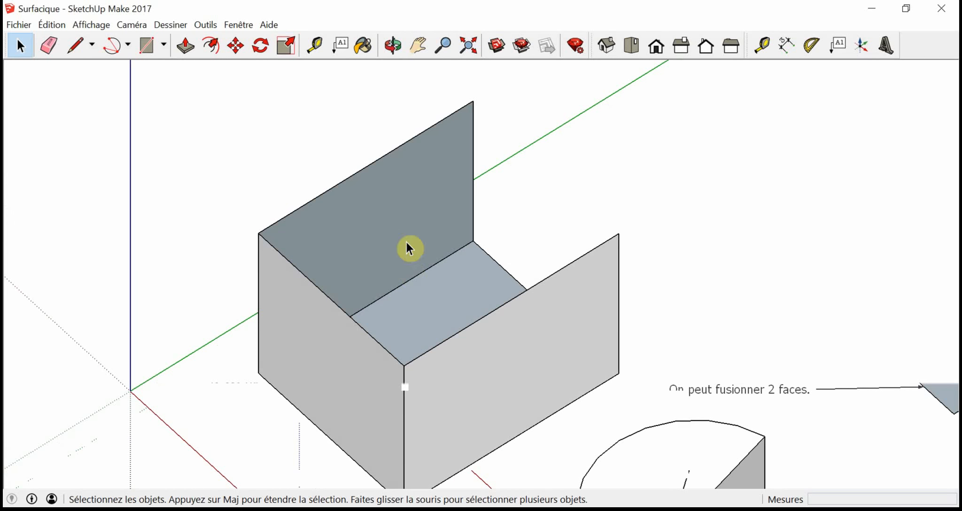
pyautogui.moveTo(407, 244); pyautogui.dragTo(386, 300, button='middle')
pyautogui.moveTo(591, 307); pyautogui.dragTo(571, 301, button='middle')
pyautogui.click(476, 343)
pyautogui.press('Delete')
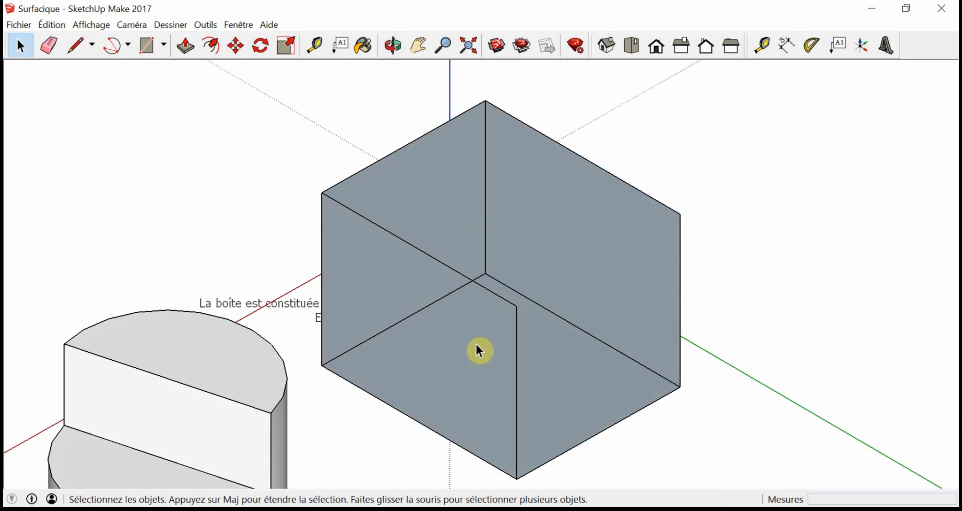
pyautogui.click(512, 303)
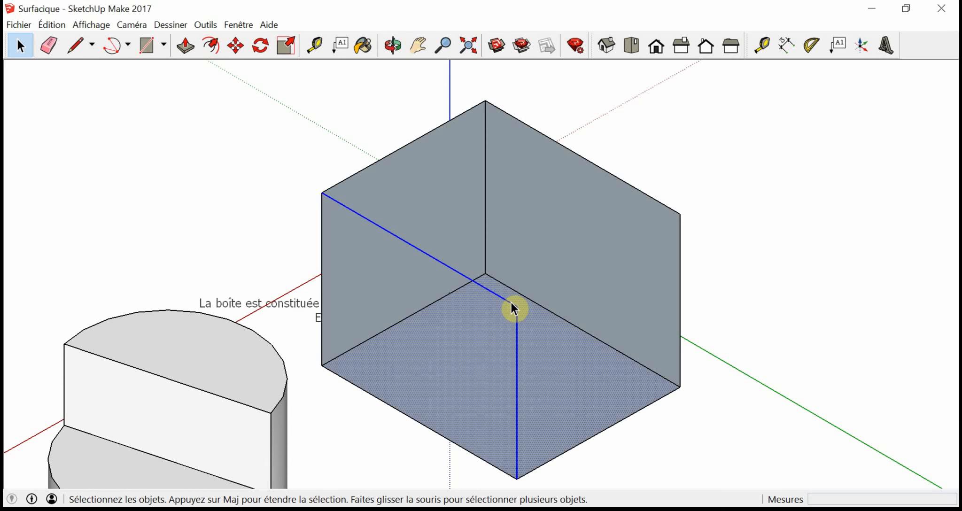
pyautogui.click(801, 239)
# Examine all the annotated example shapes together, from the opened box and cylinder to the house and stepped block
pyautogui.scroll(-5, 726, 332)
pyautogui.moveTo(554, 355); pyautogui.dragTo(936, 330, button='middle')
pyautogui.moveTo(627, 316); pyautogui.dragTo(667, 318, button='middle')
pyautogui.keyDown('shift'); pyautogui.moveTo(810, 289); pyautogui.dragTo(406, 266, button='middle'); pyautogui.keyUp('shift')
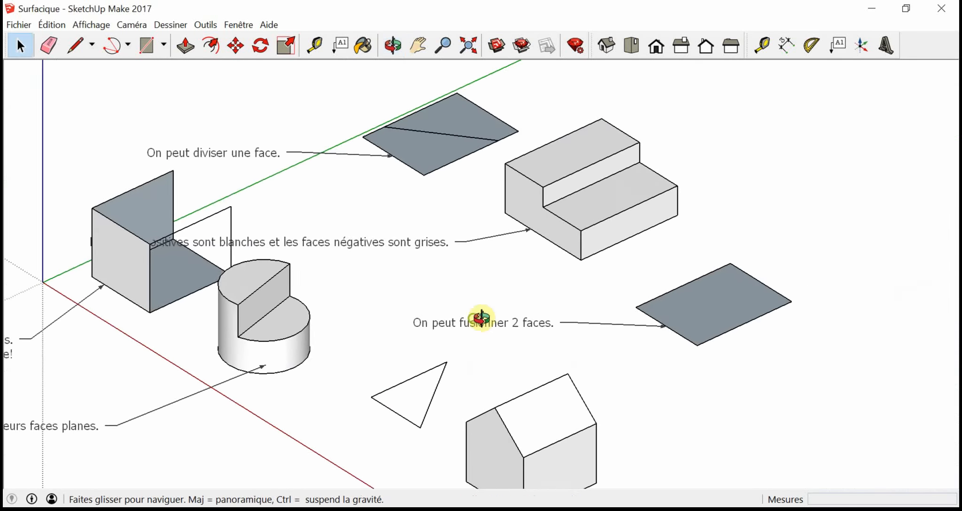
pyautogui.moveTo(481, 316); pyautogui.dragTo(541, 302, button='middle')
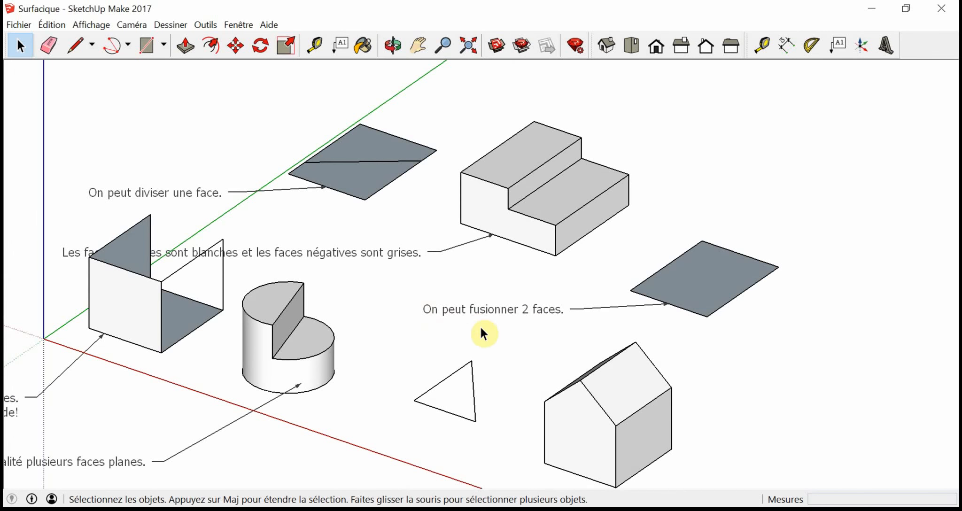
pyautogui.moveTo(513, 368); pyautogui.dragTo(543, 365, button='middle')
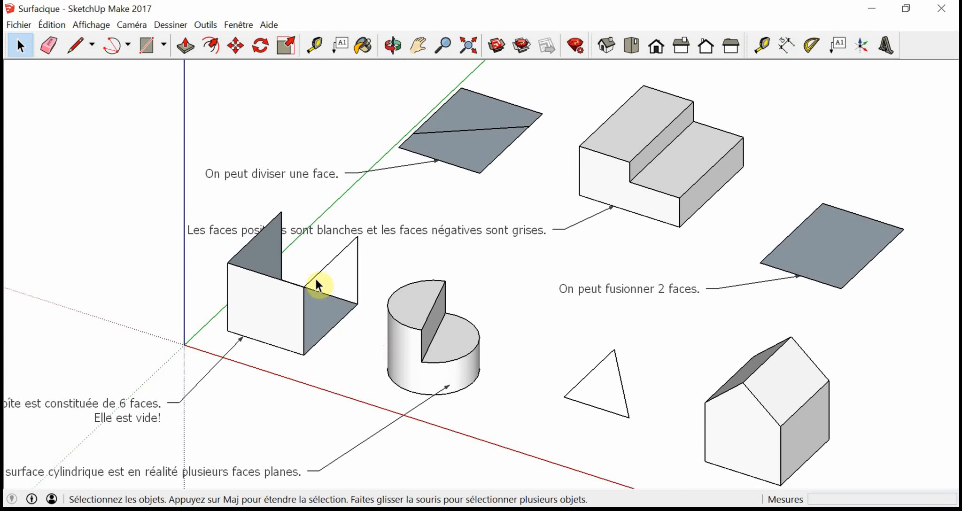
pyautogui.moveTo(316, 272); pyautogui.dragTo(303, 291, button='middle')
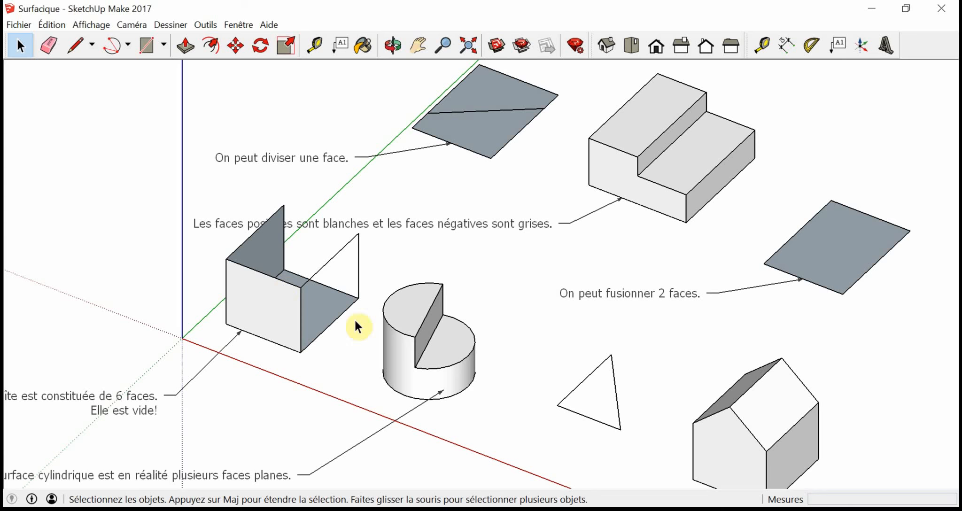
pyautogui.keyDown('shift'); pyautogui.moveTo(518, 387); pyautogui.dragTo(492, 363, button='middle'); pyautogui.keyUp('shift')
pyautogui.scroll(2, 396, 334)
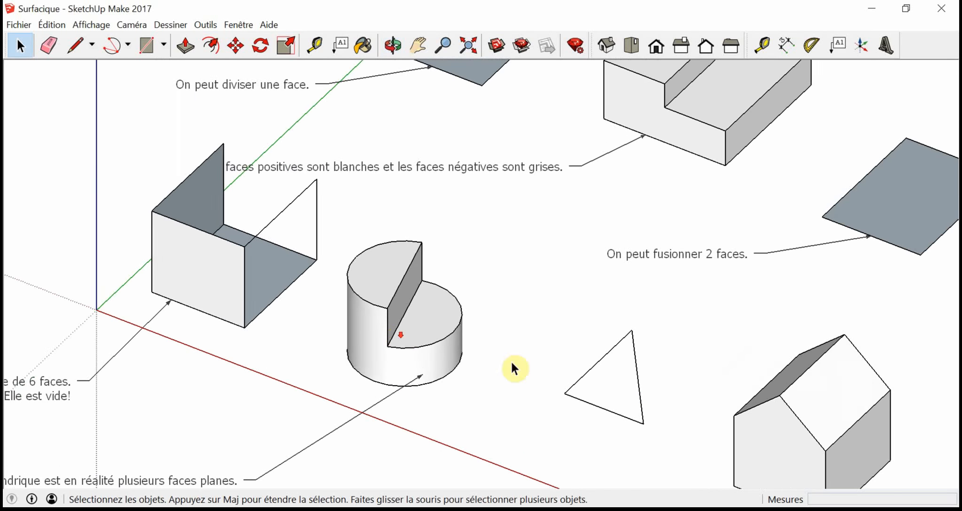
pyautogui.scroll(-2, 650, 380)
pyautogui.keyDown('shift'); pyautogui.moveTo(768, 417); pyautogui.dragTo(690, 377, button='middle'); pyautogui.keyUp('shift')
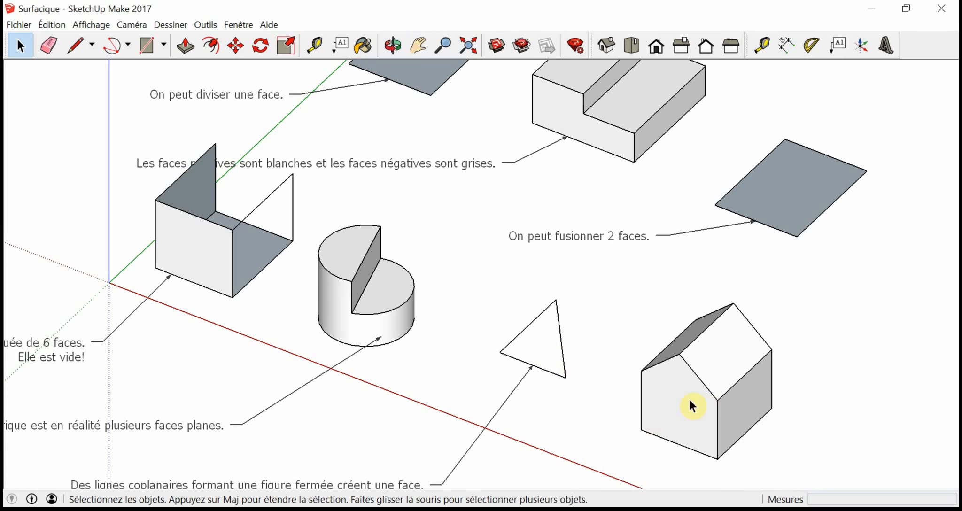
pyautogui.keyDown('shift'); pyautogui.moveTo(610, 204); pyautogui.dragTo(582, 372, button='middle'); pyautogui.keyUp('shift')
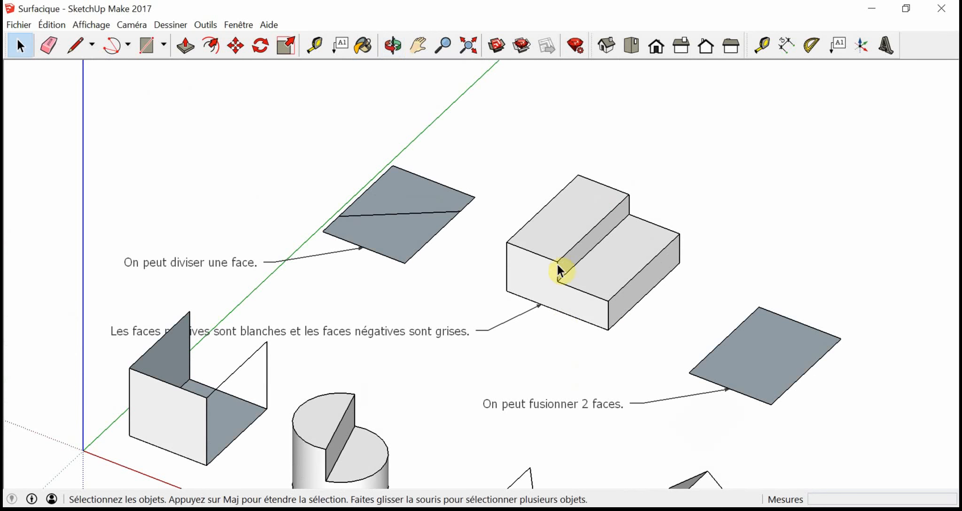